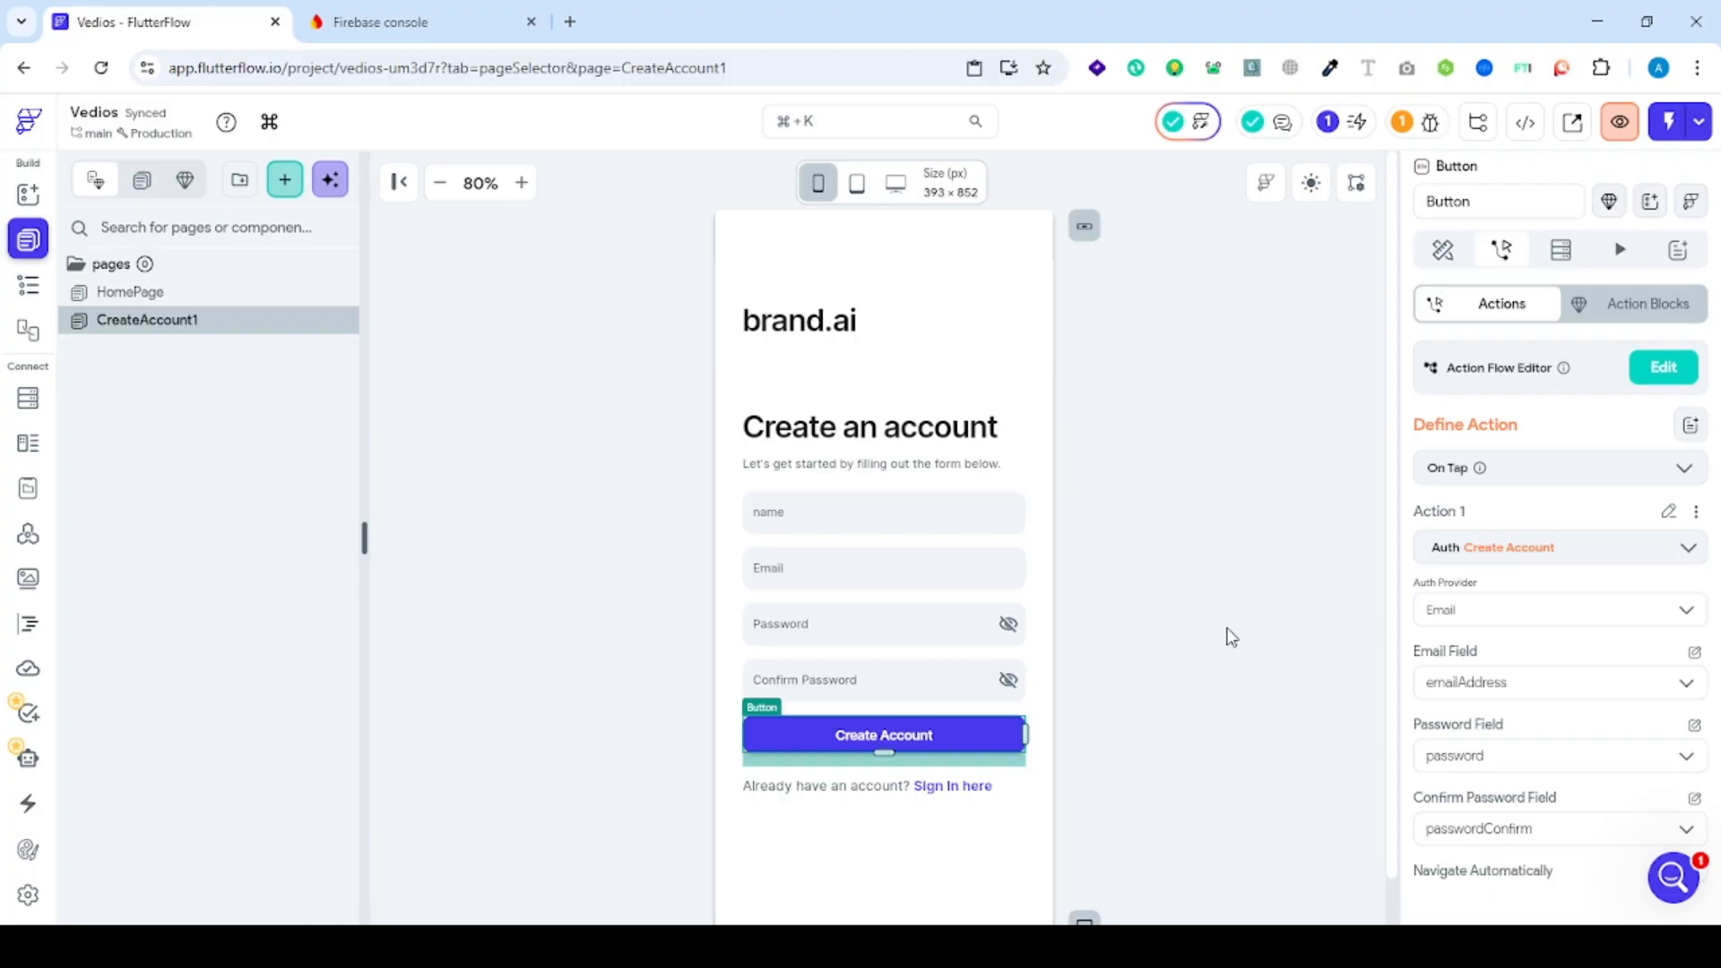
# - Review the action flow attached to the Create Account button
pyautogui.click(1673, 376)
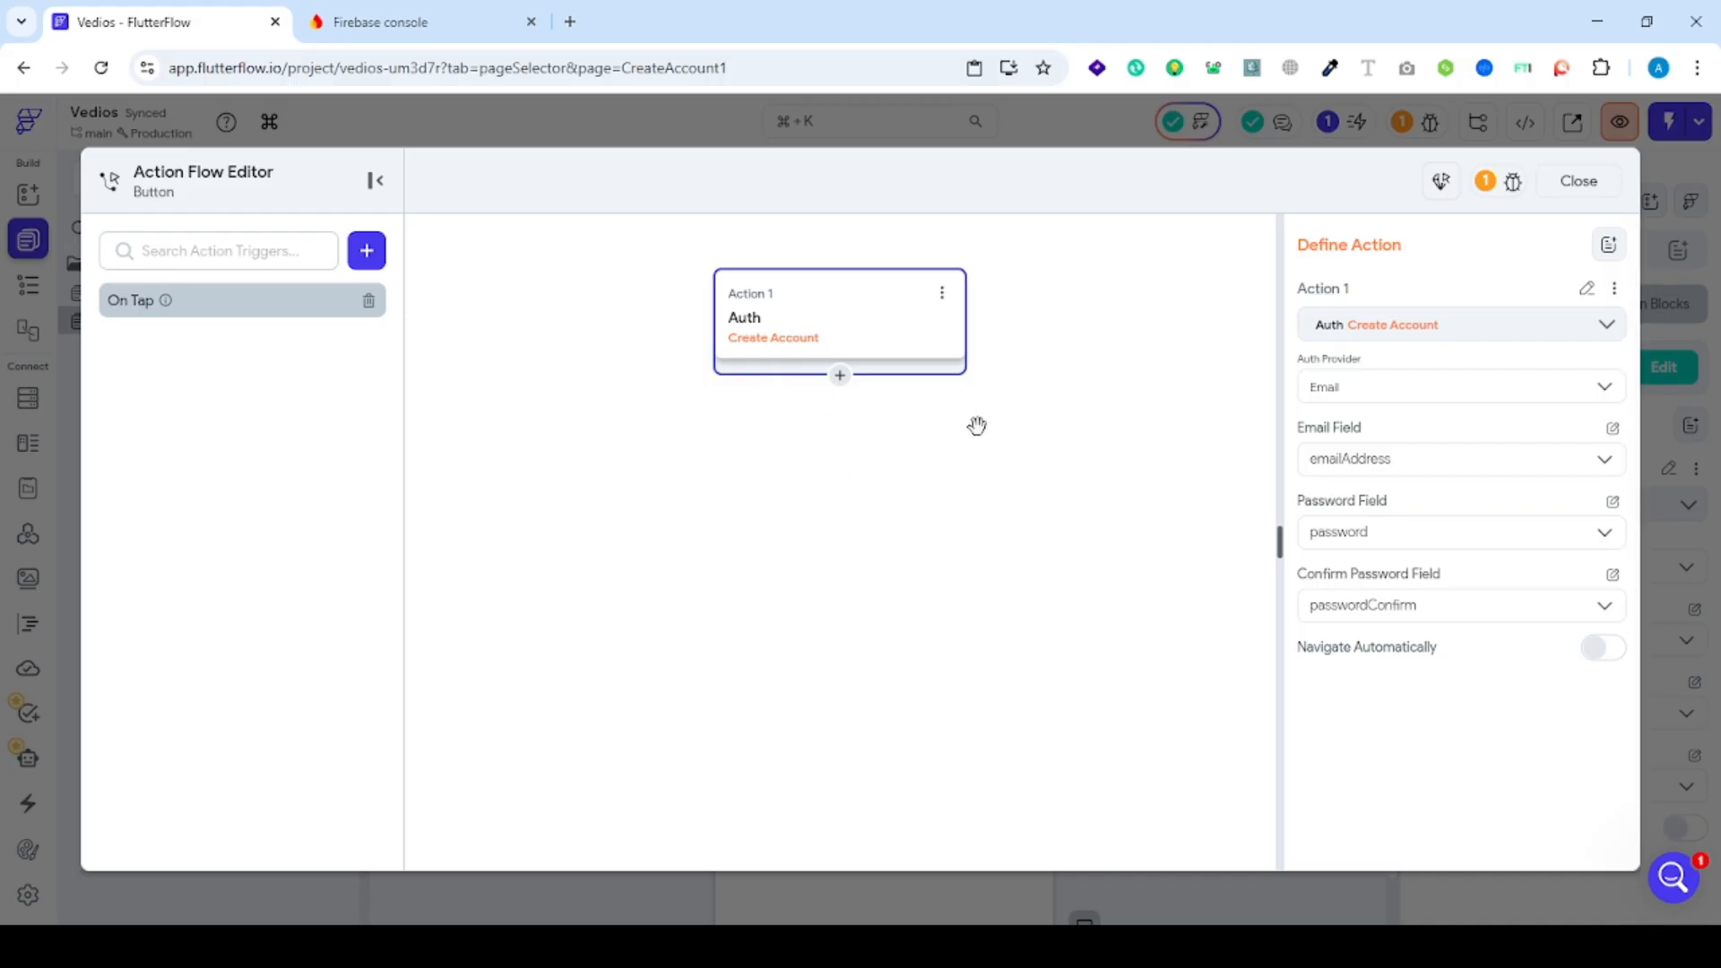
pyautogui.click(1573, 181)
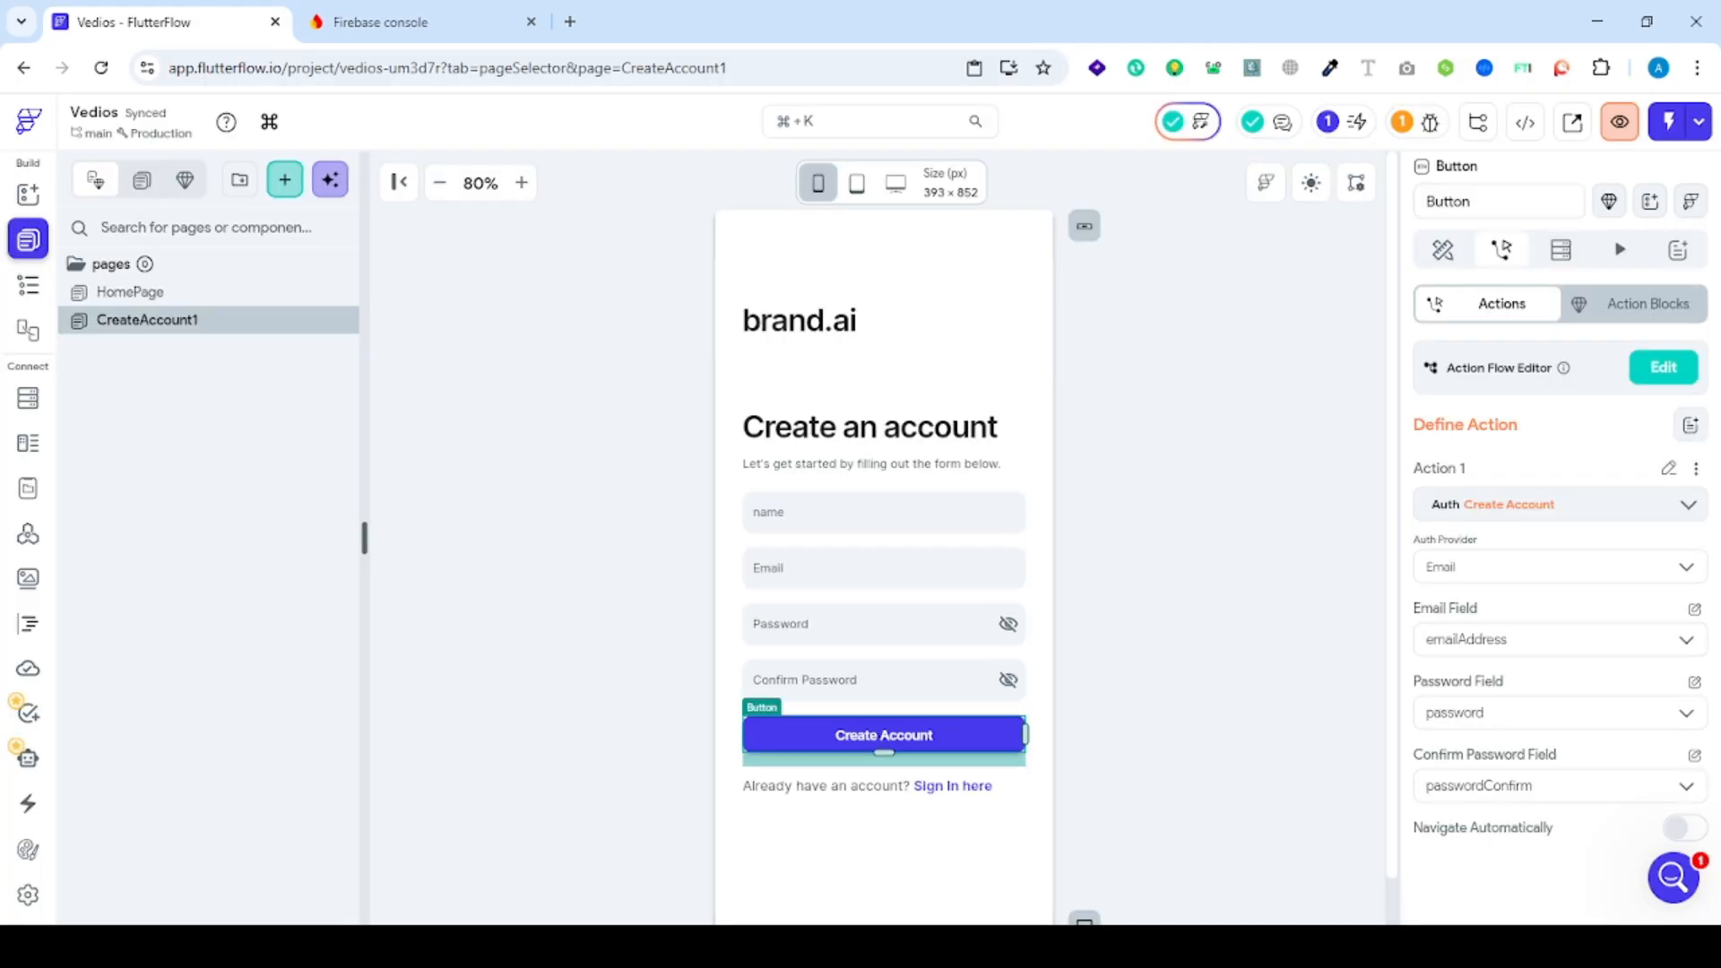
# - Compare the Firebase project ID in the app settings with the Vedios project listed in the Firebase console
pyautogui.click(36, 903)
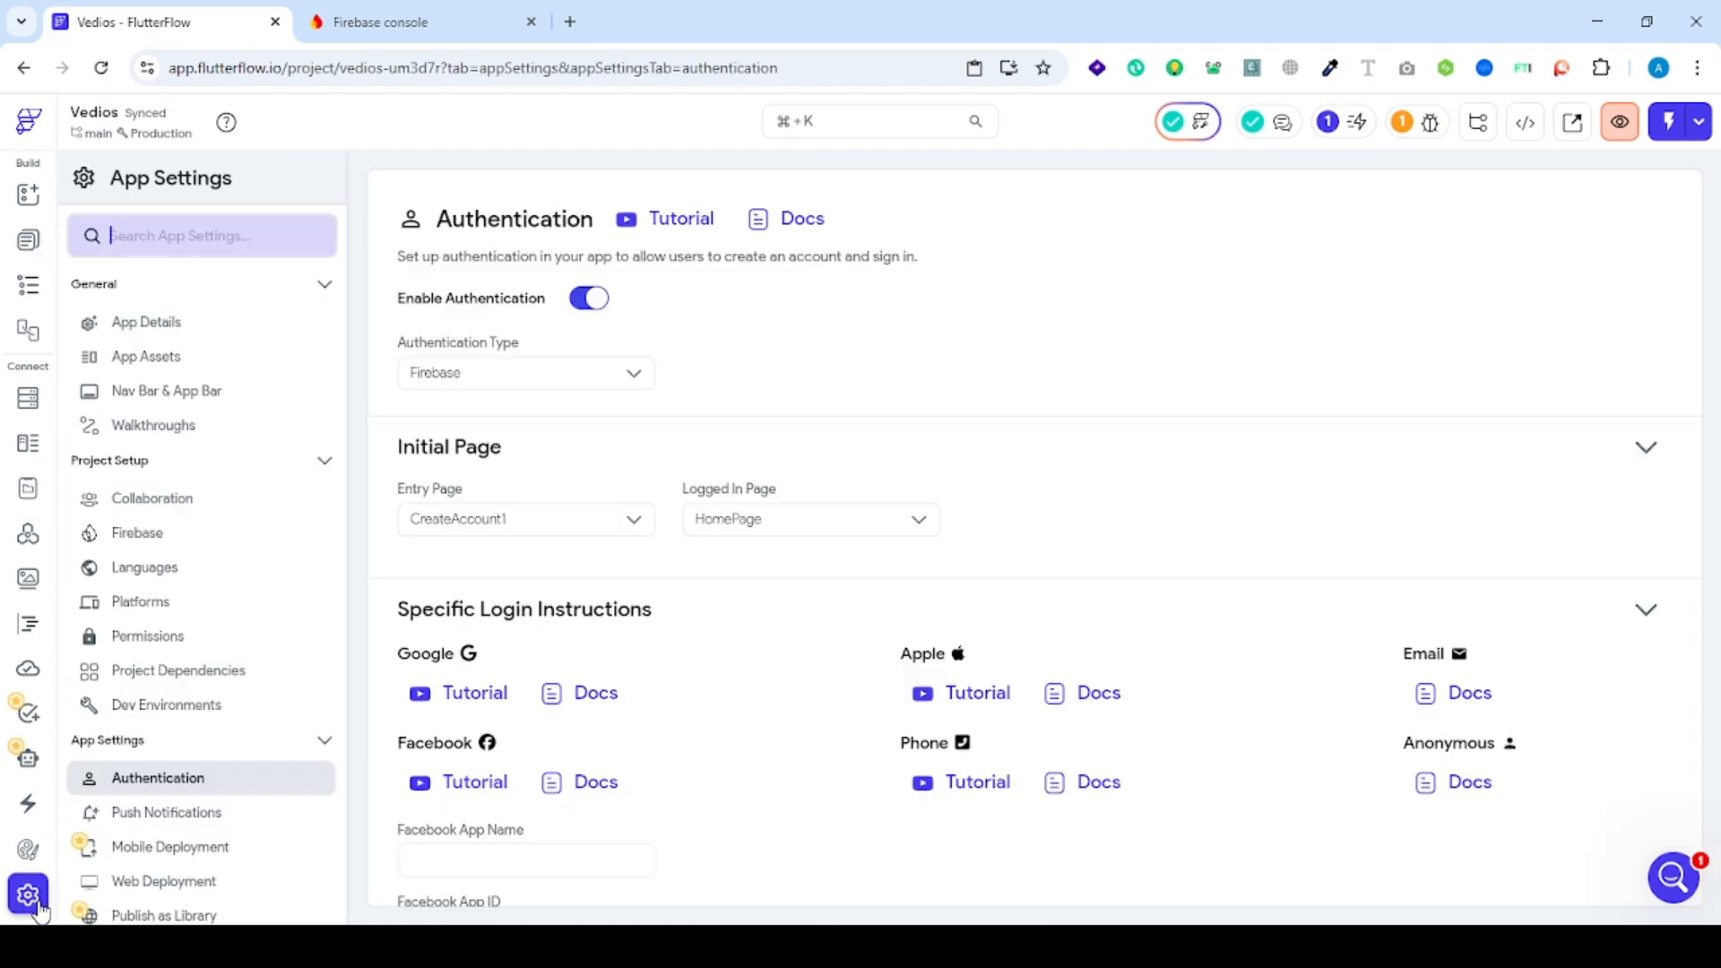
pyautogui.click(134, 507)
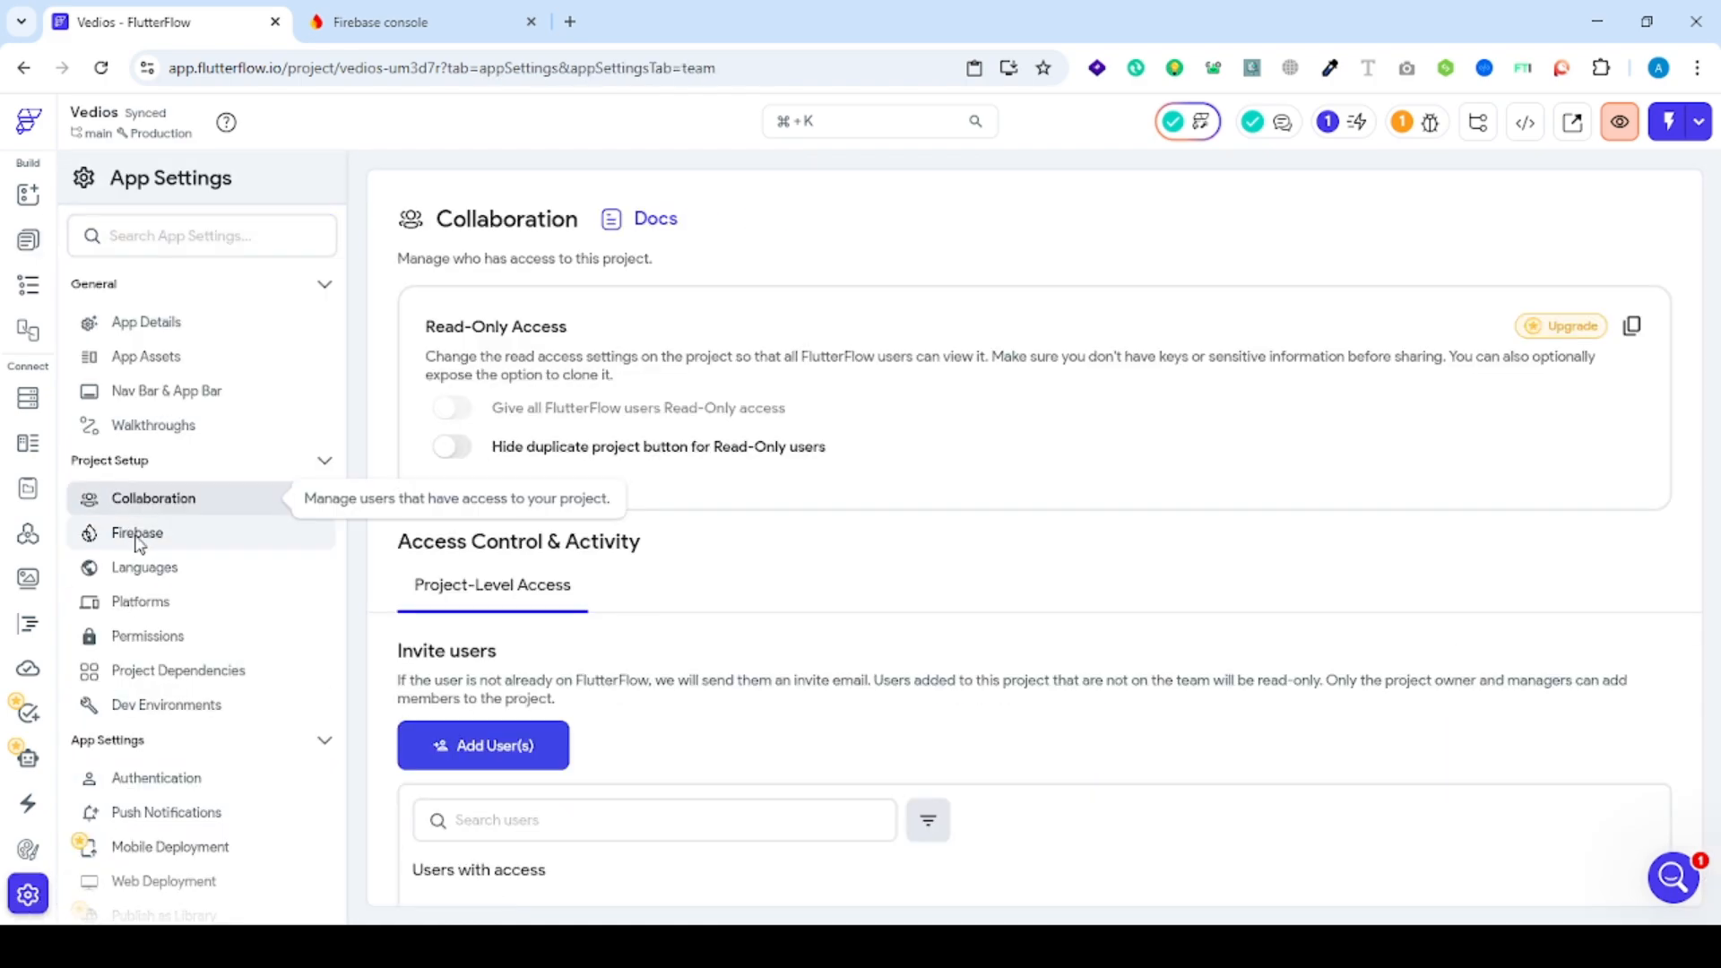
pyautogui.click(137, 536)
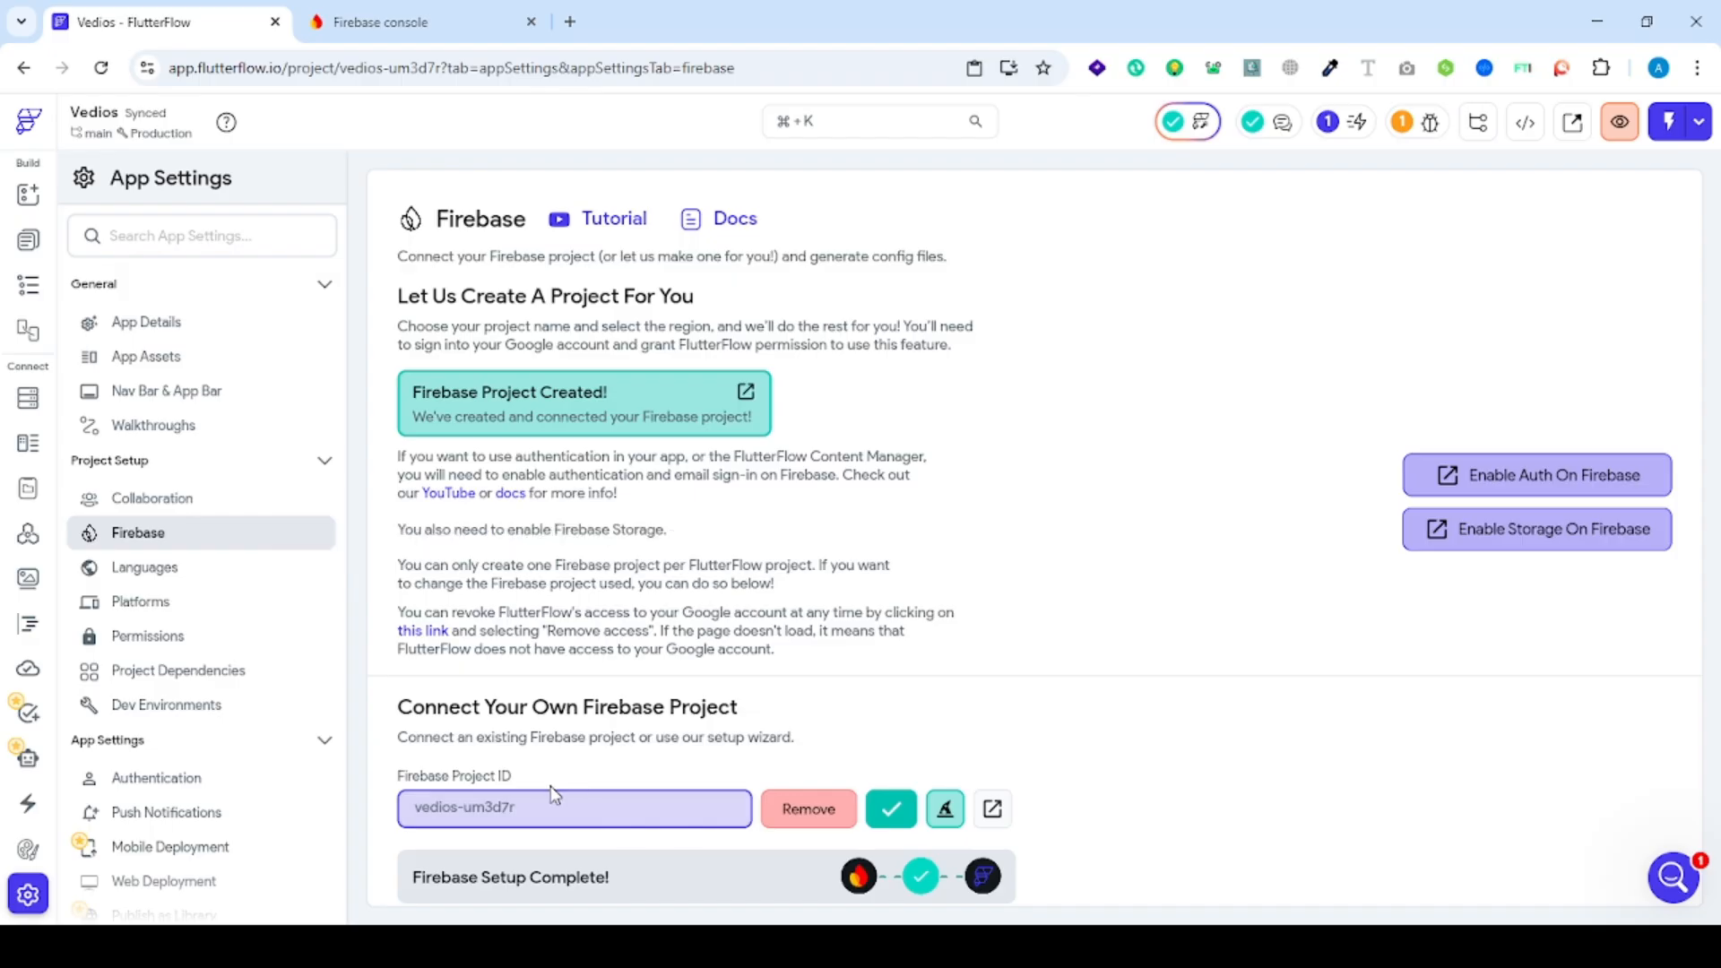
pyautogui.moveTo(525, 814); pyautogui.dragTo(421, 805)
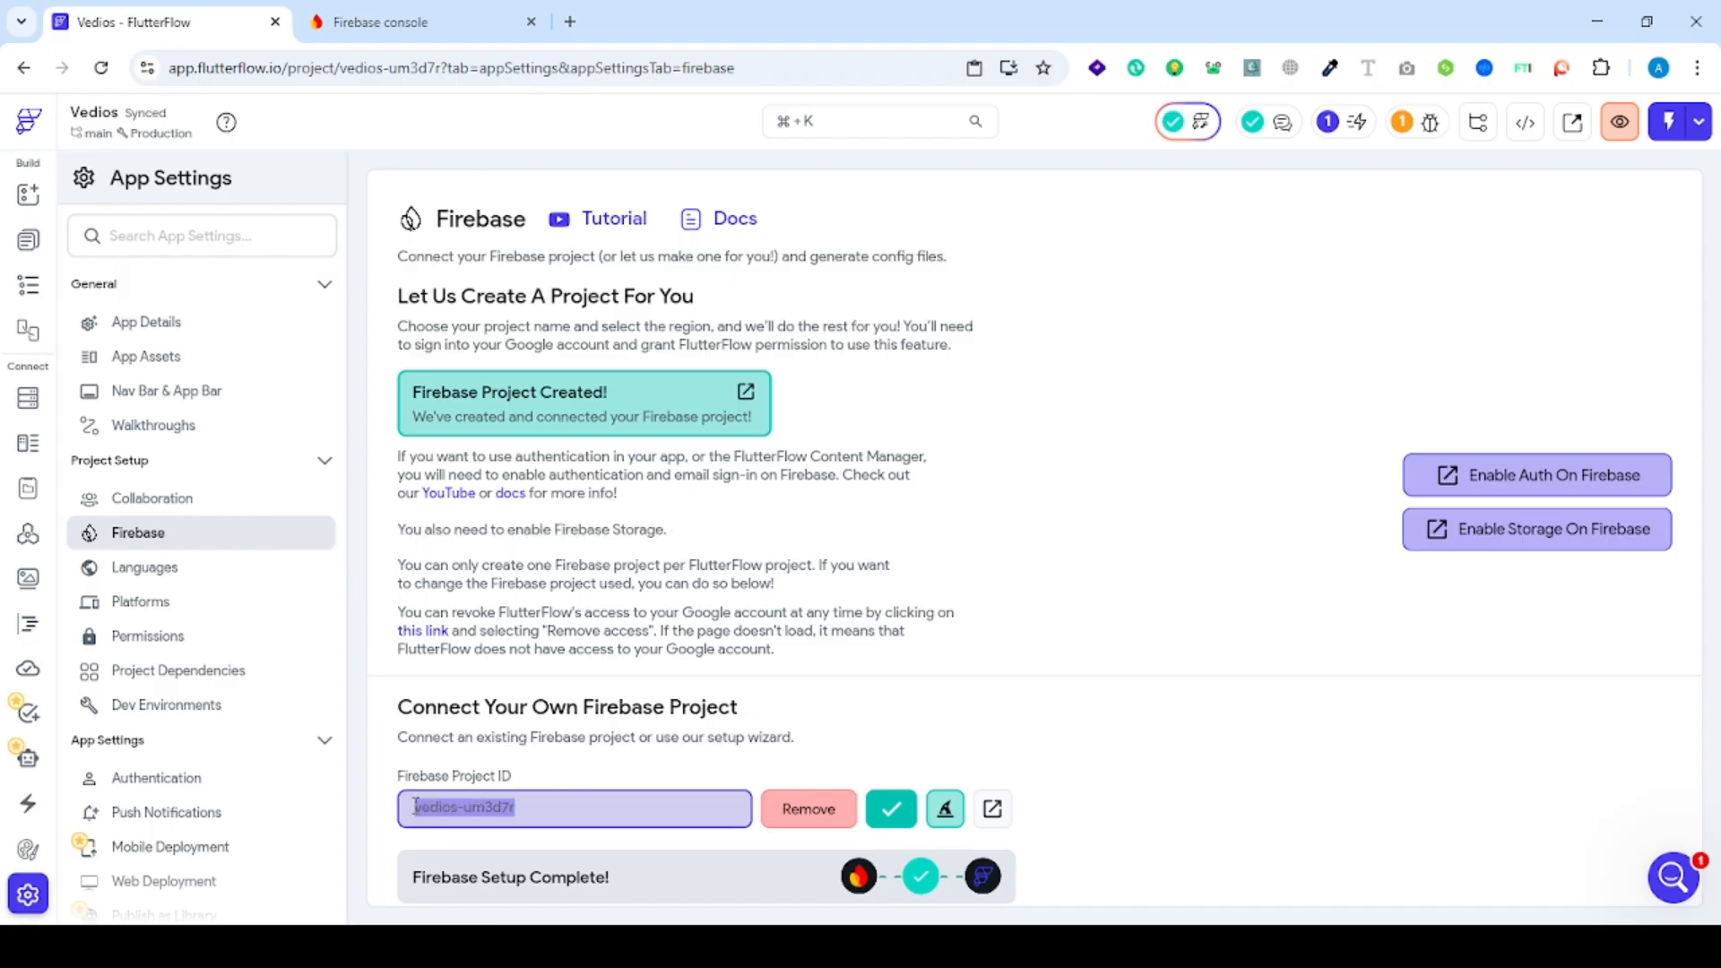
pyautogui.click(416, 806)
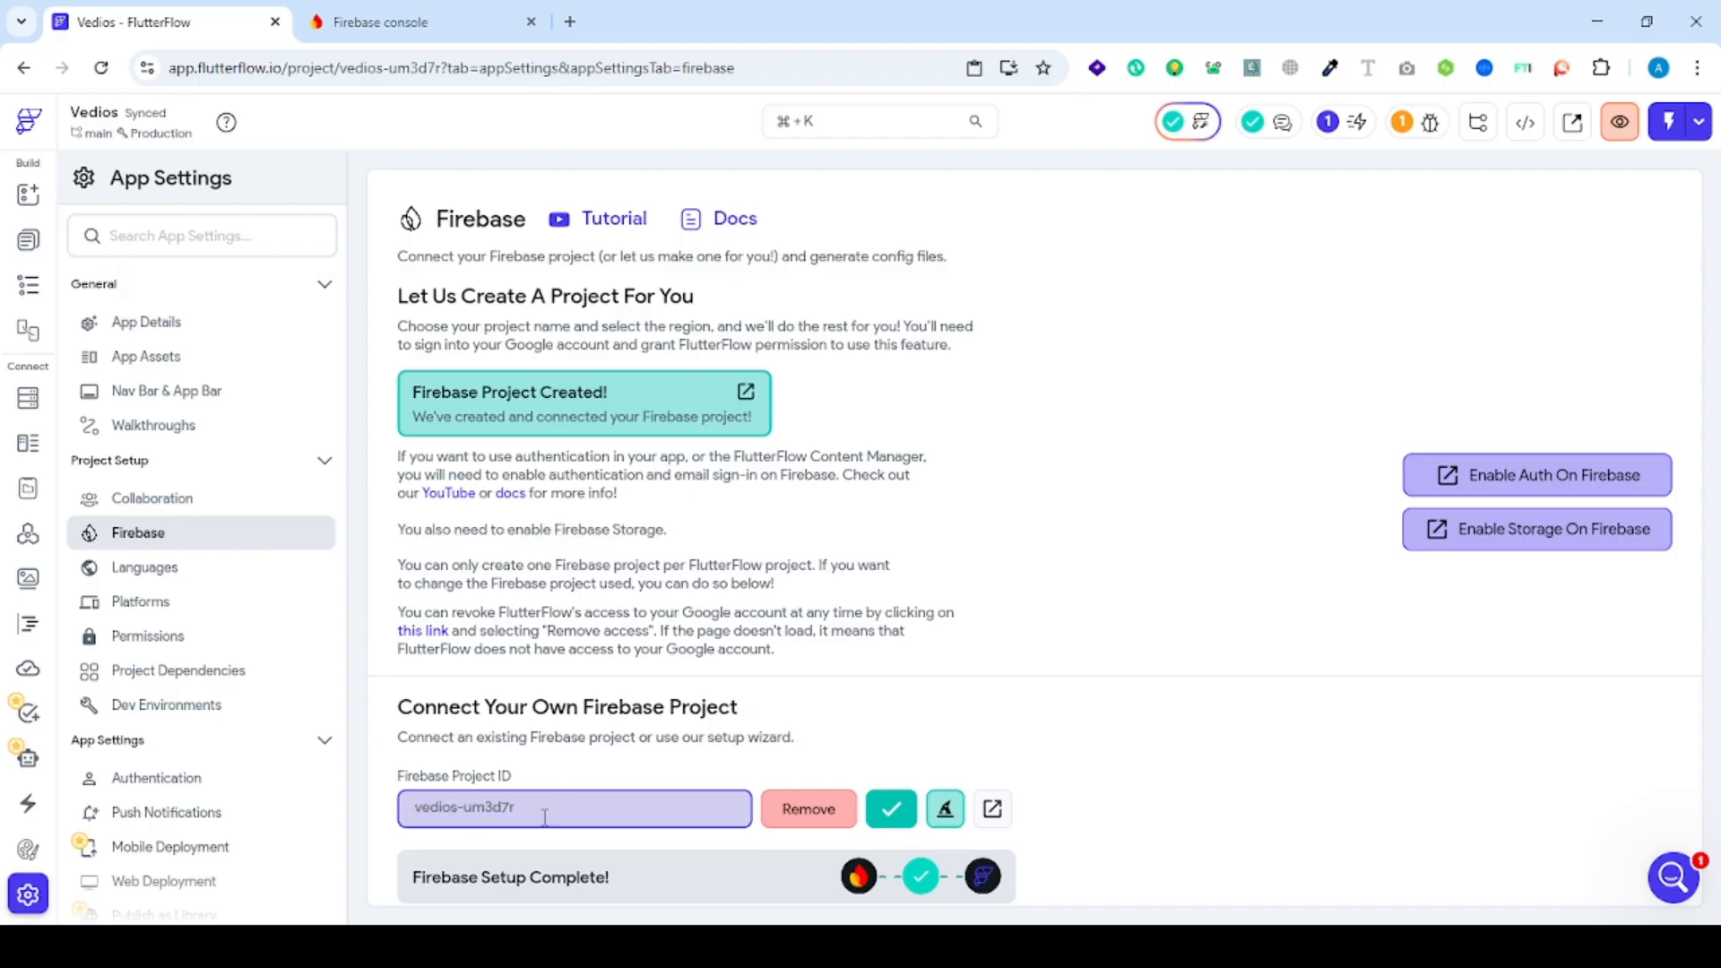
pyautogui.moveTo(508, 810); pyautogui.dragTo(405, 808)
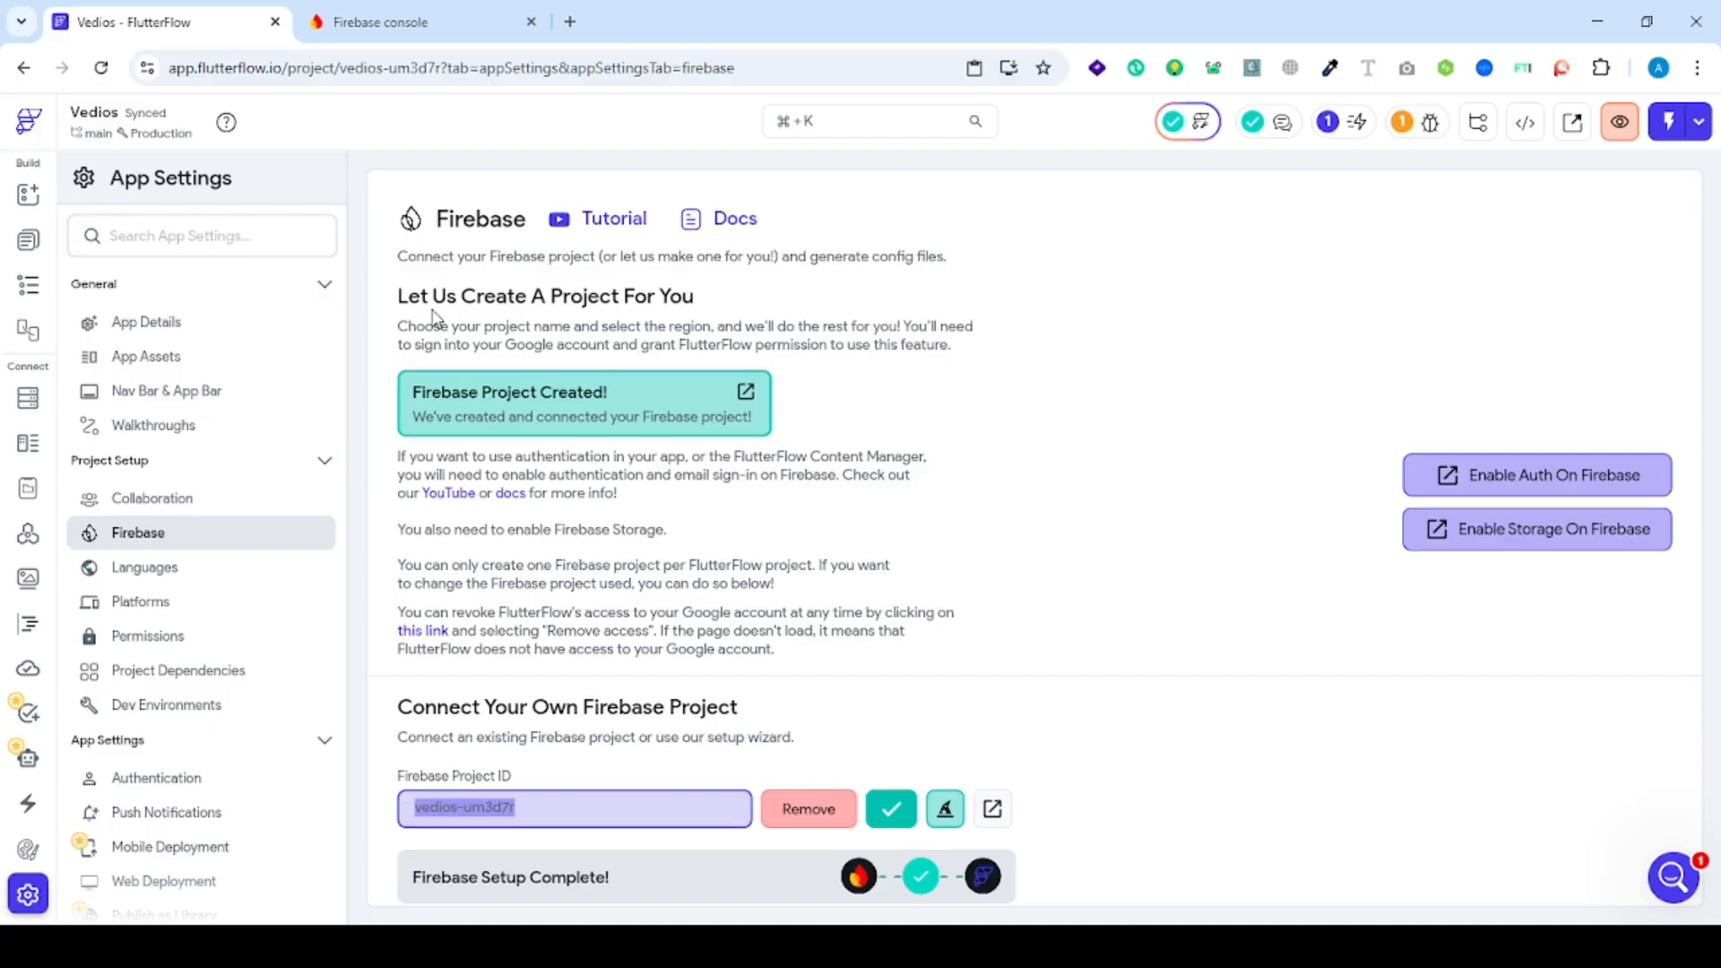
pyautogui.click(422, 27)
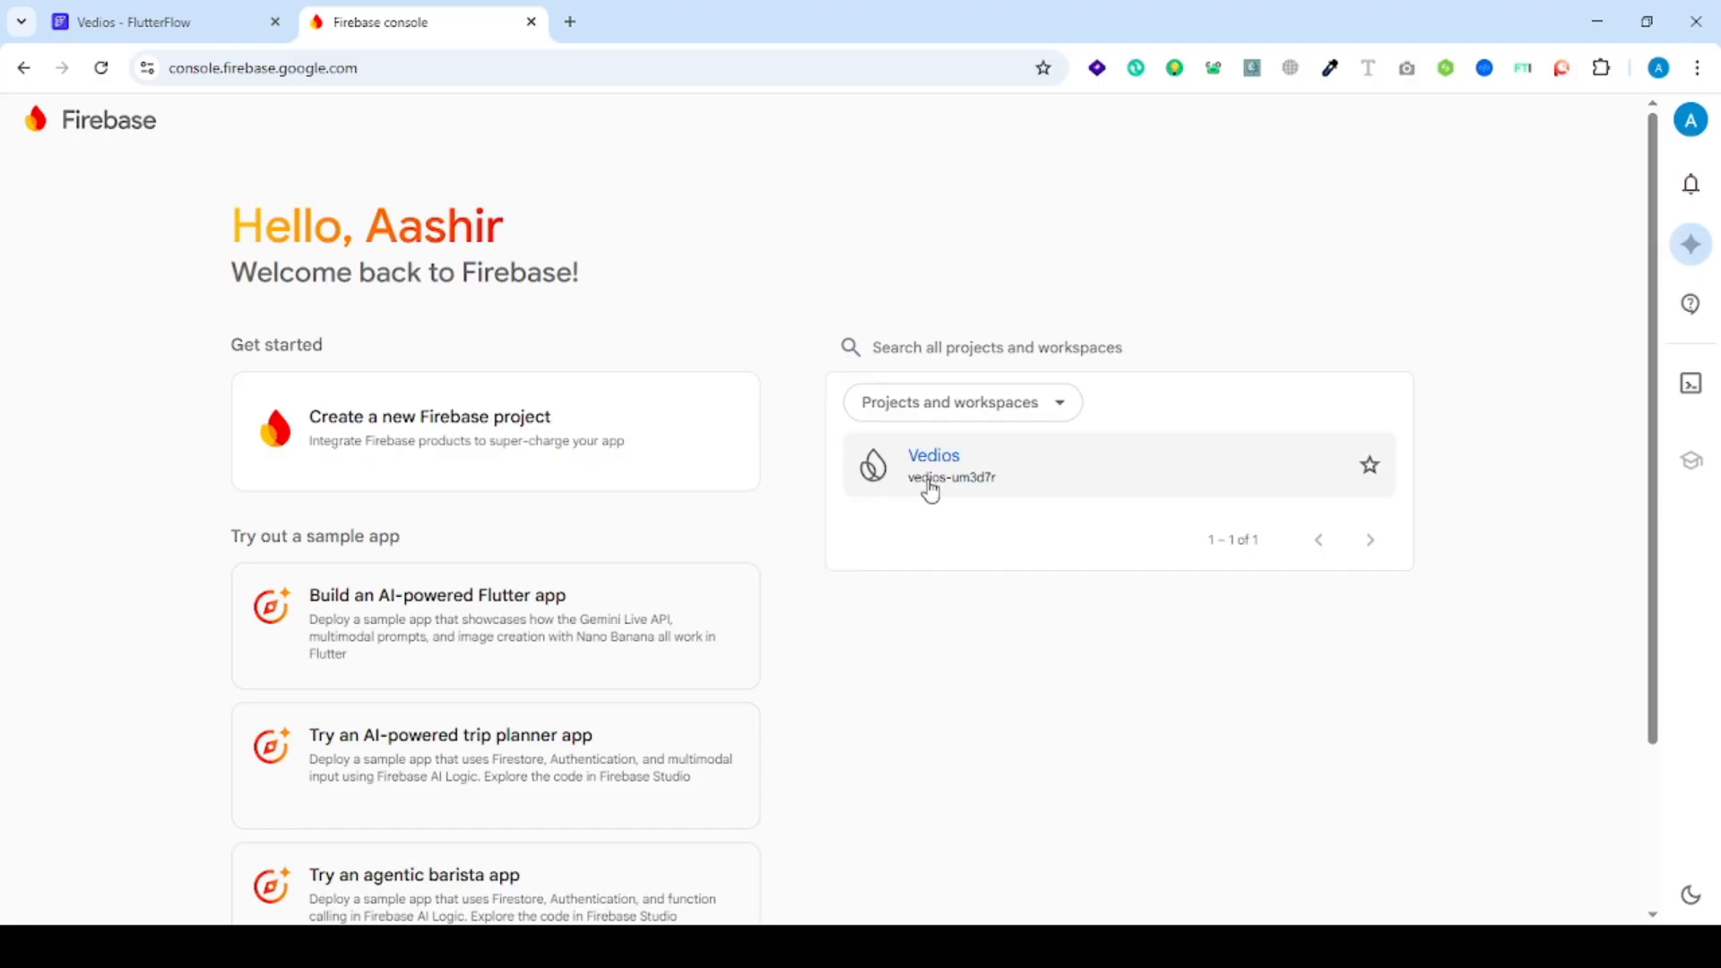
pyautogui.moveTo(933, 491)
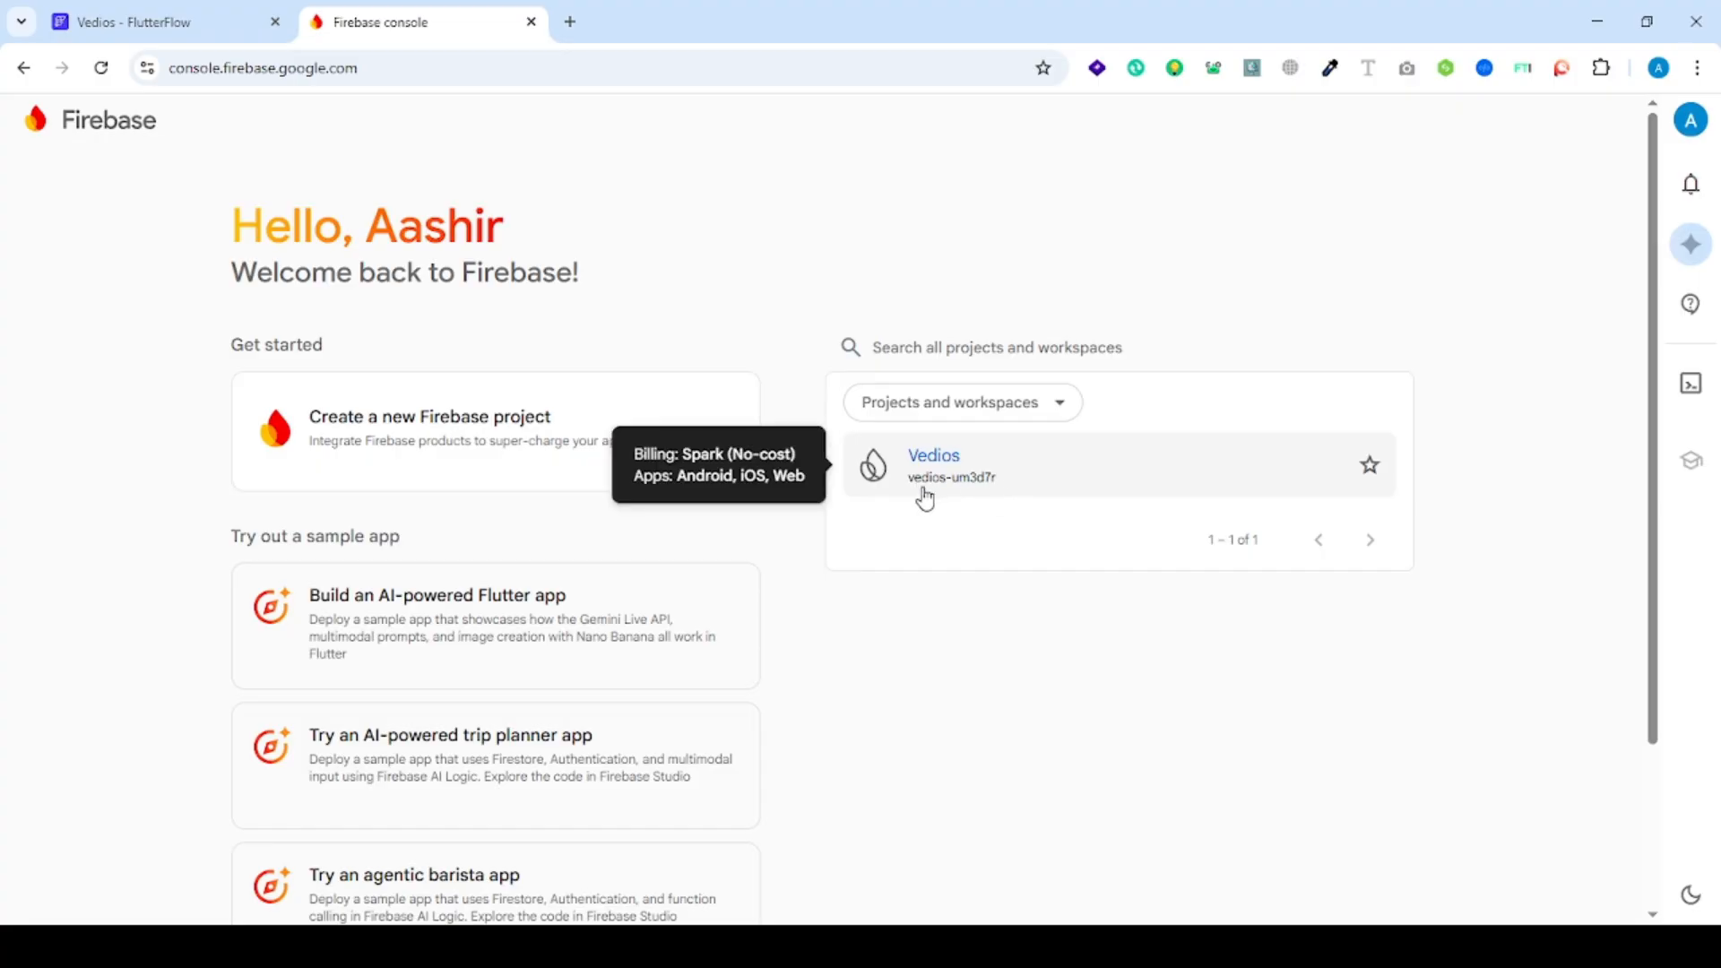
pyautogui.click(179, 22)
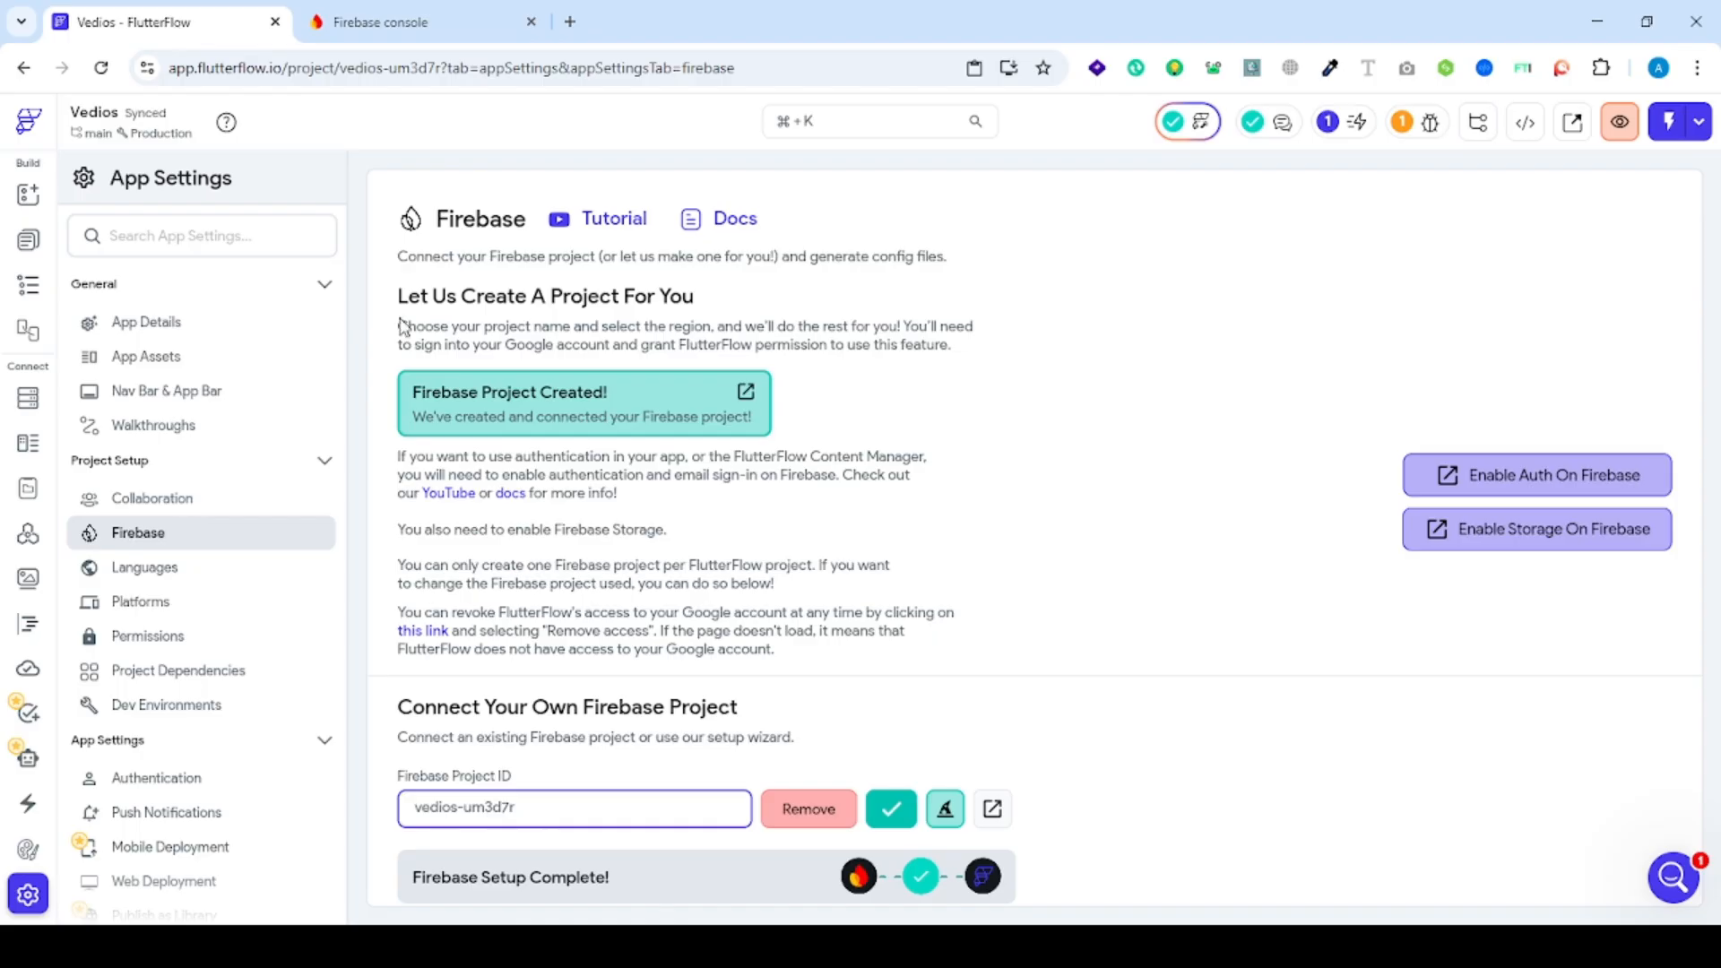
pyautogui.moveTo(519, 809); pyautogui.dragTo(402, 808)
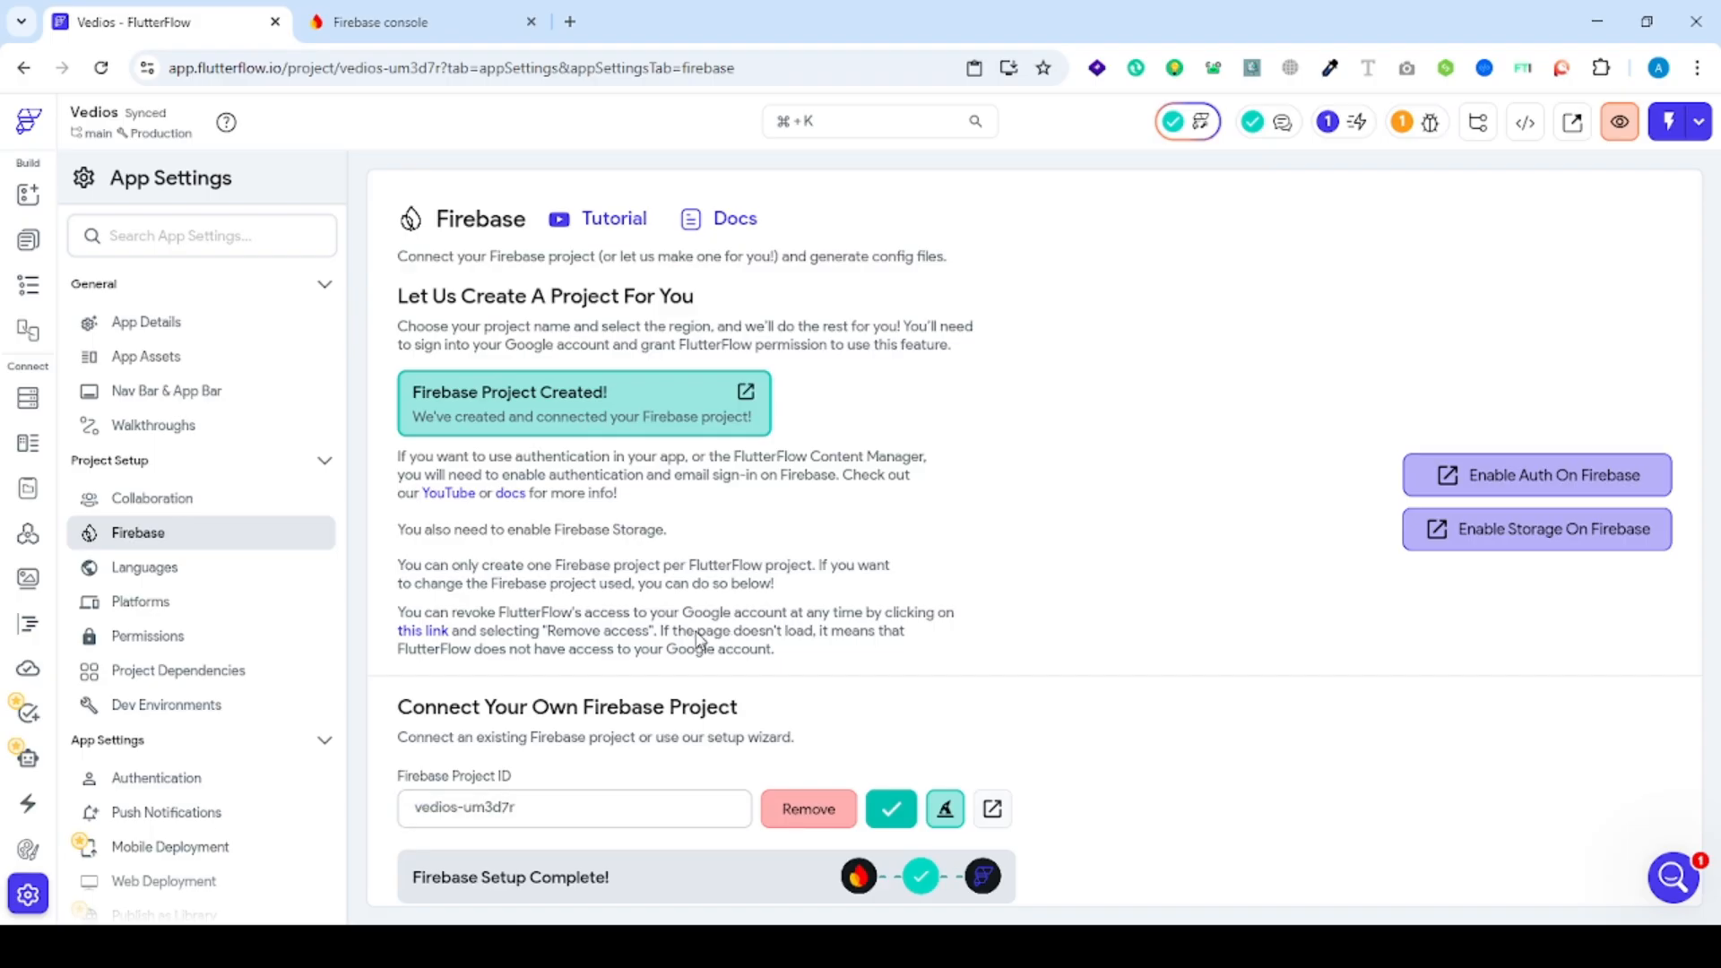
# - Enable Navigate Automatically for the Auth Create Account action on the Create Account button of the CreateAccount1 page
pyautogui.click(28, 240)
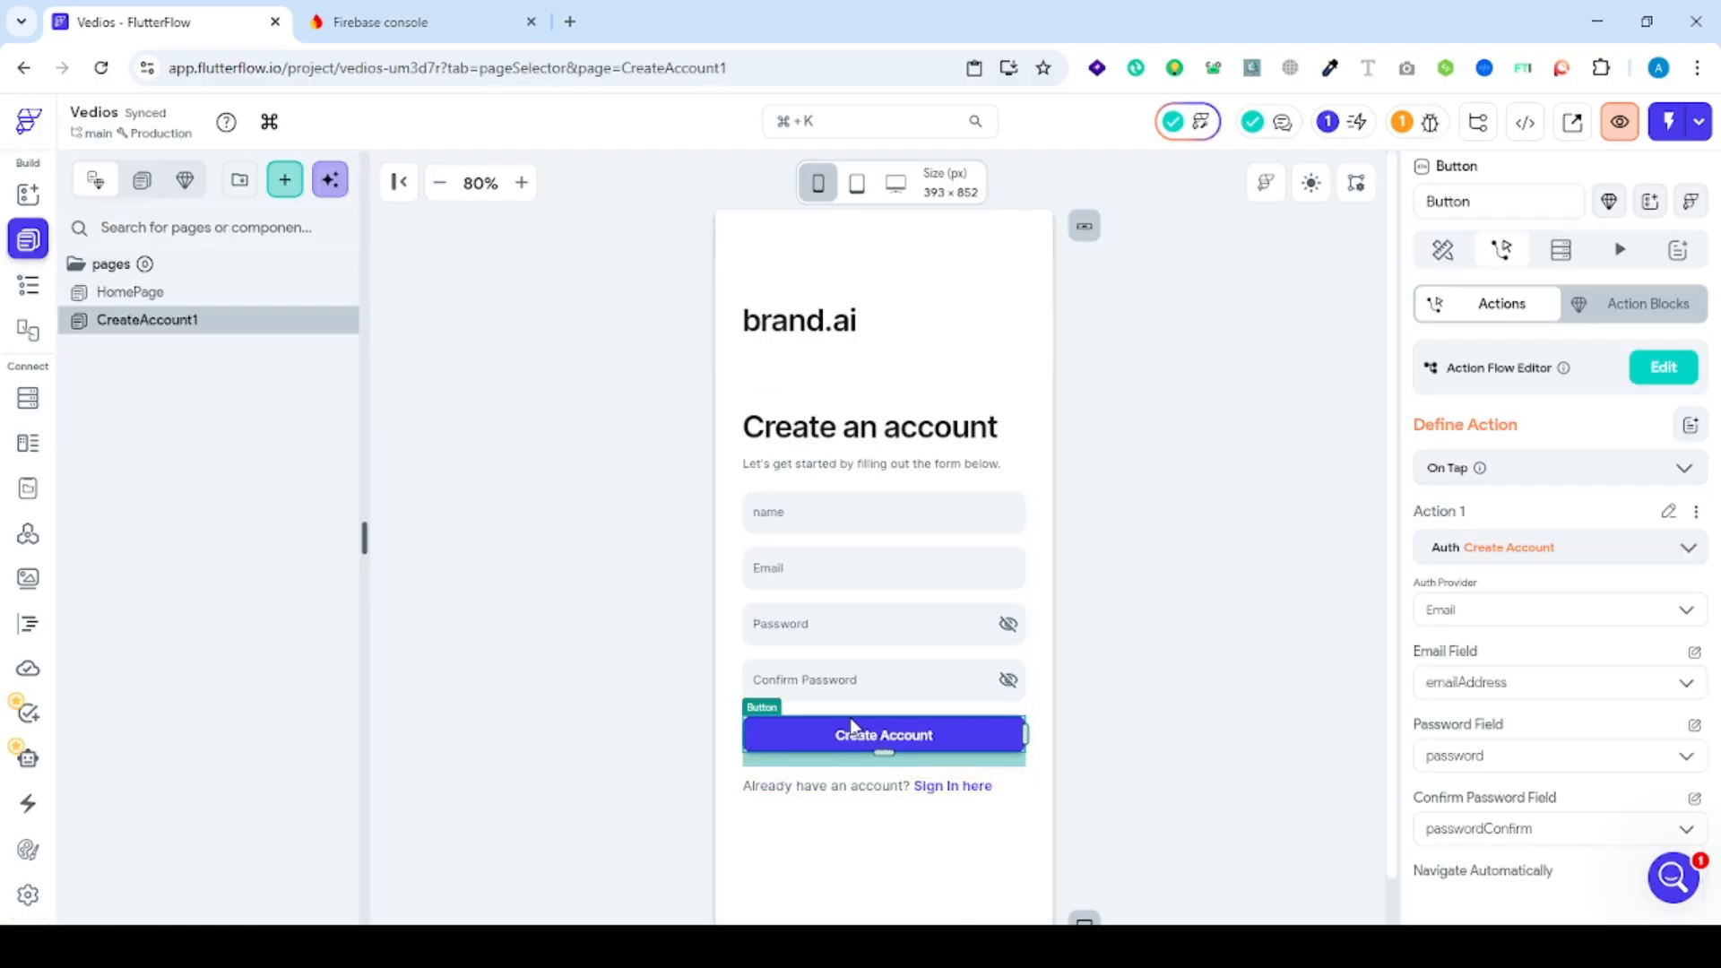
pyautogui.click(1692, 380)
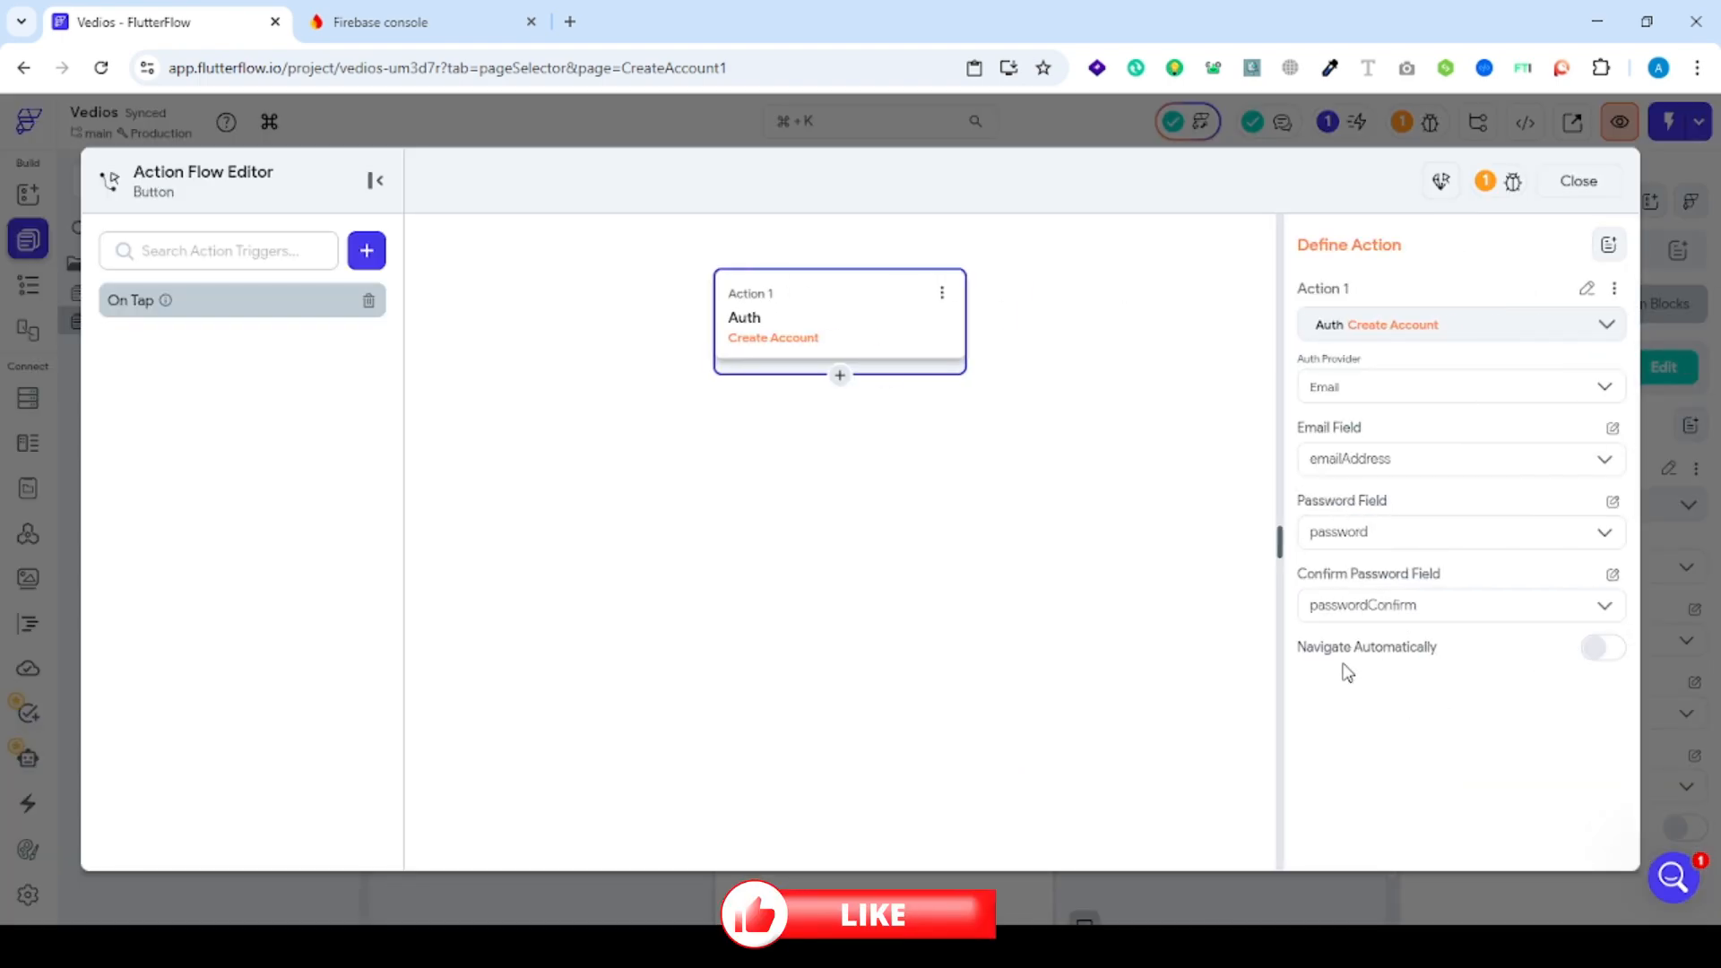
pyautogui.click(1595, 654)
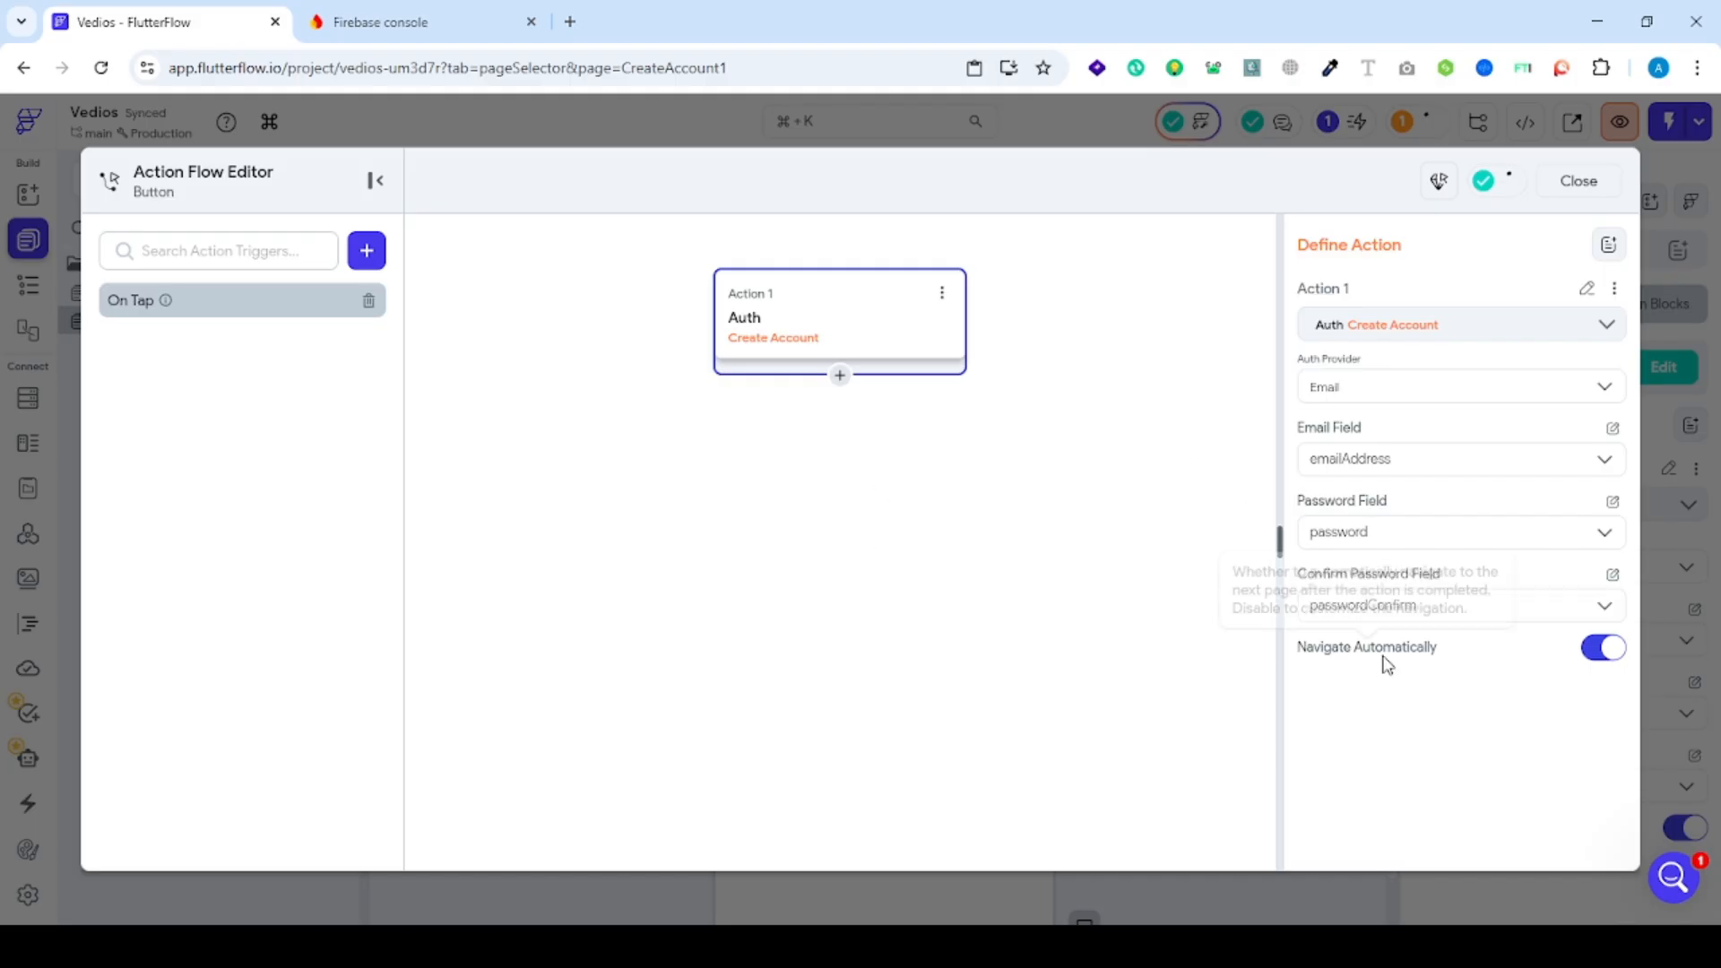
pyautogui.click(1580, 182)
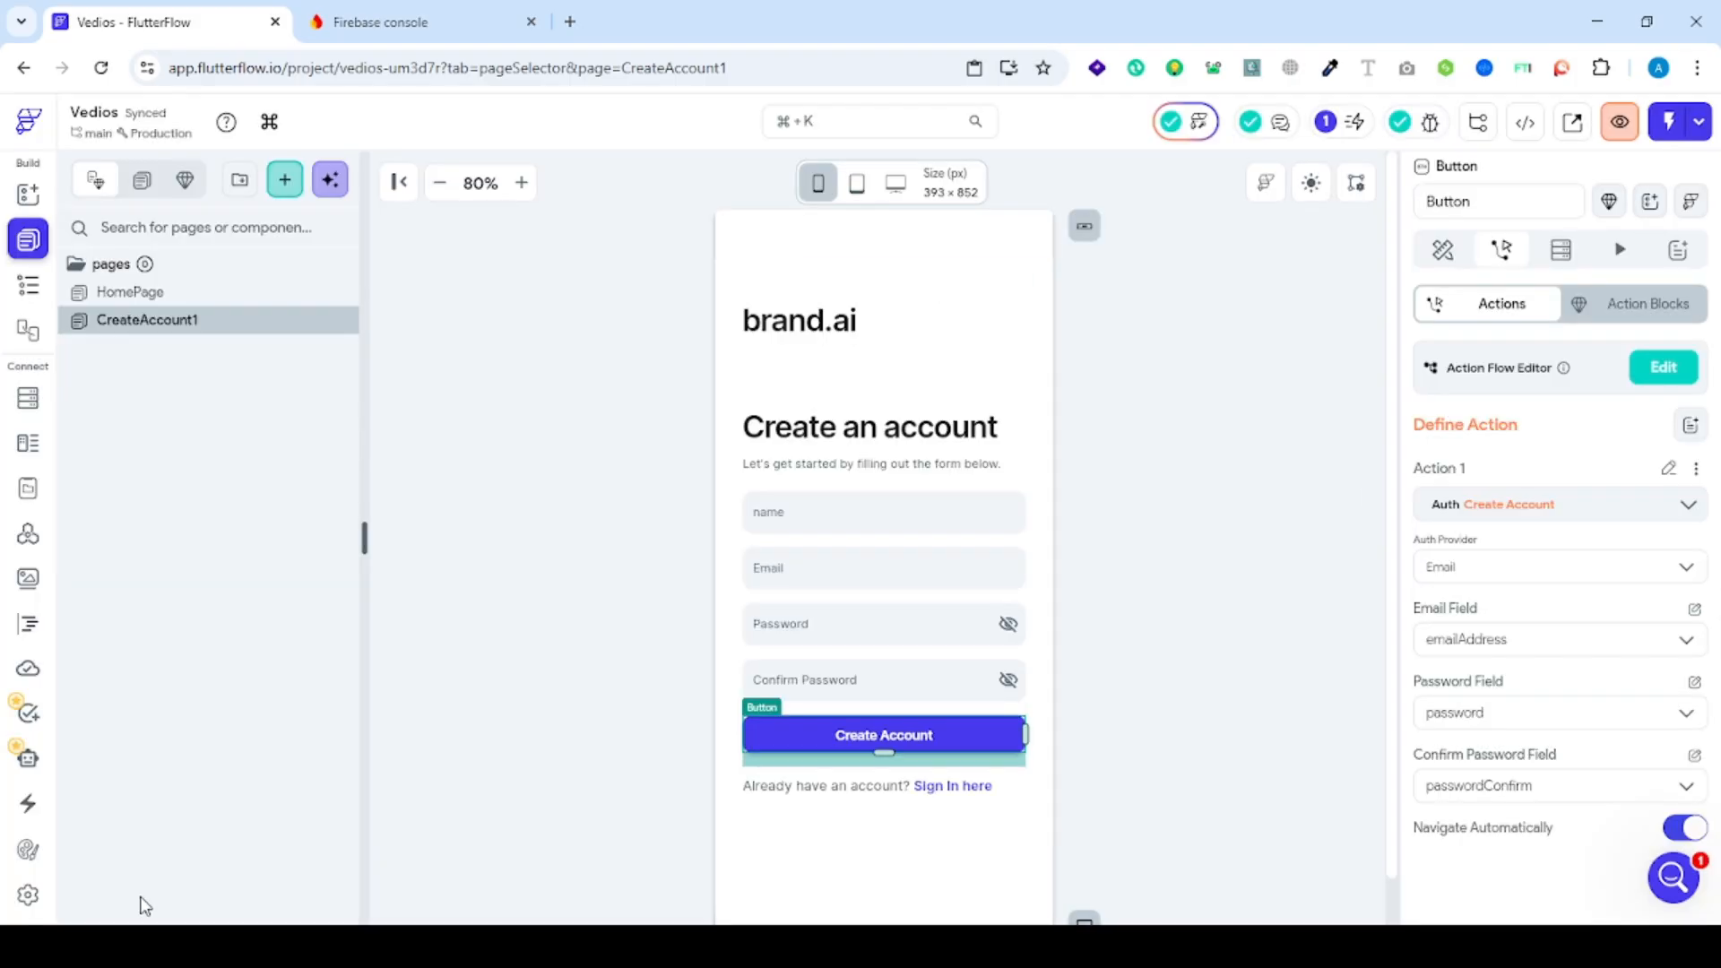
# - Check the entry page and logged-in page set in the app's Authentication settings
pyautogui.click(29, 895)
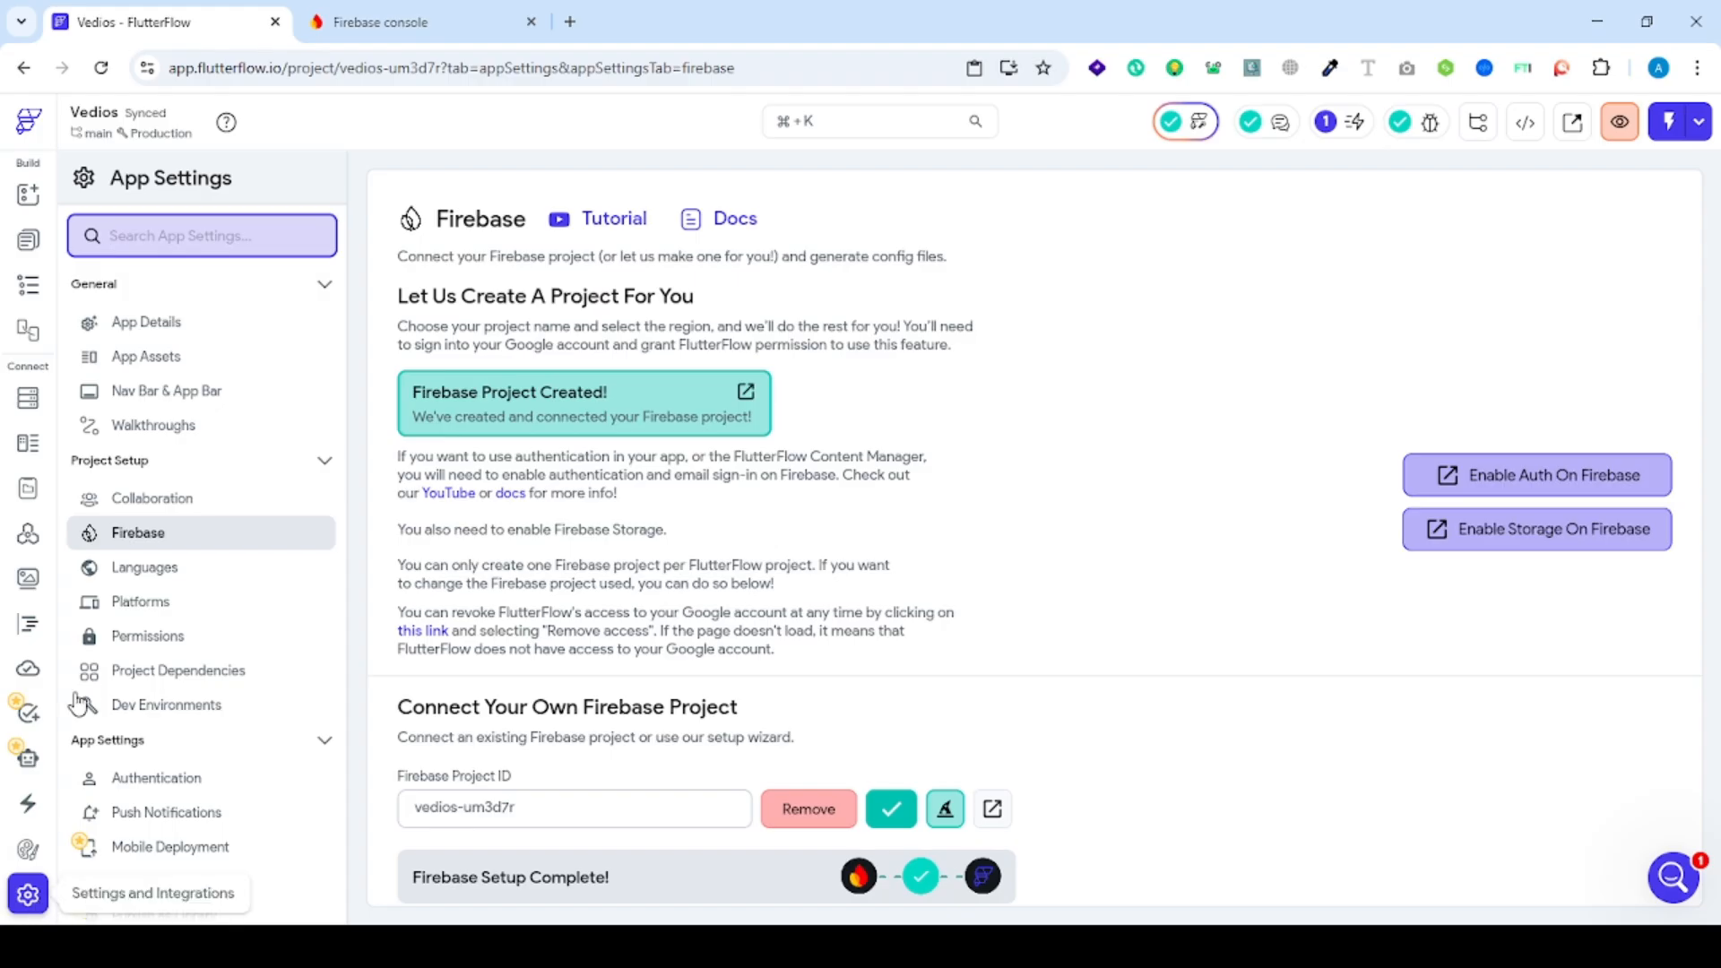
pyautogui.click(154, 784)
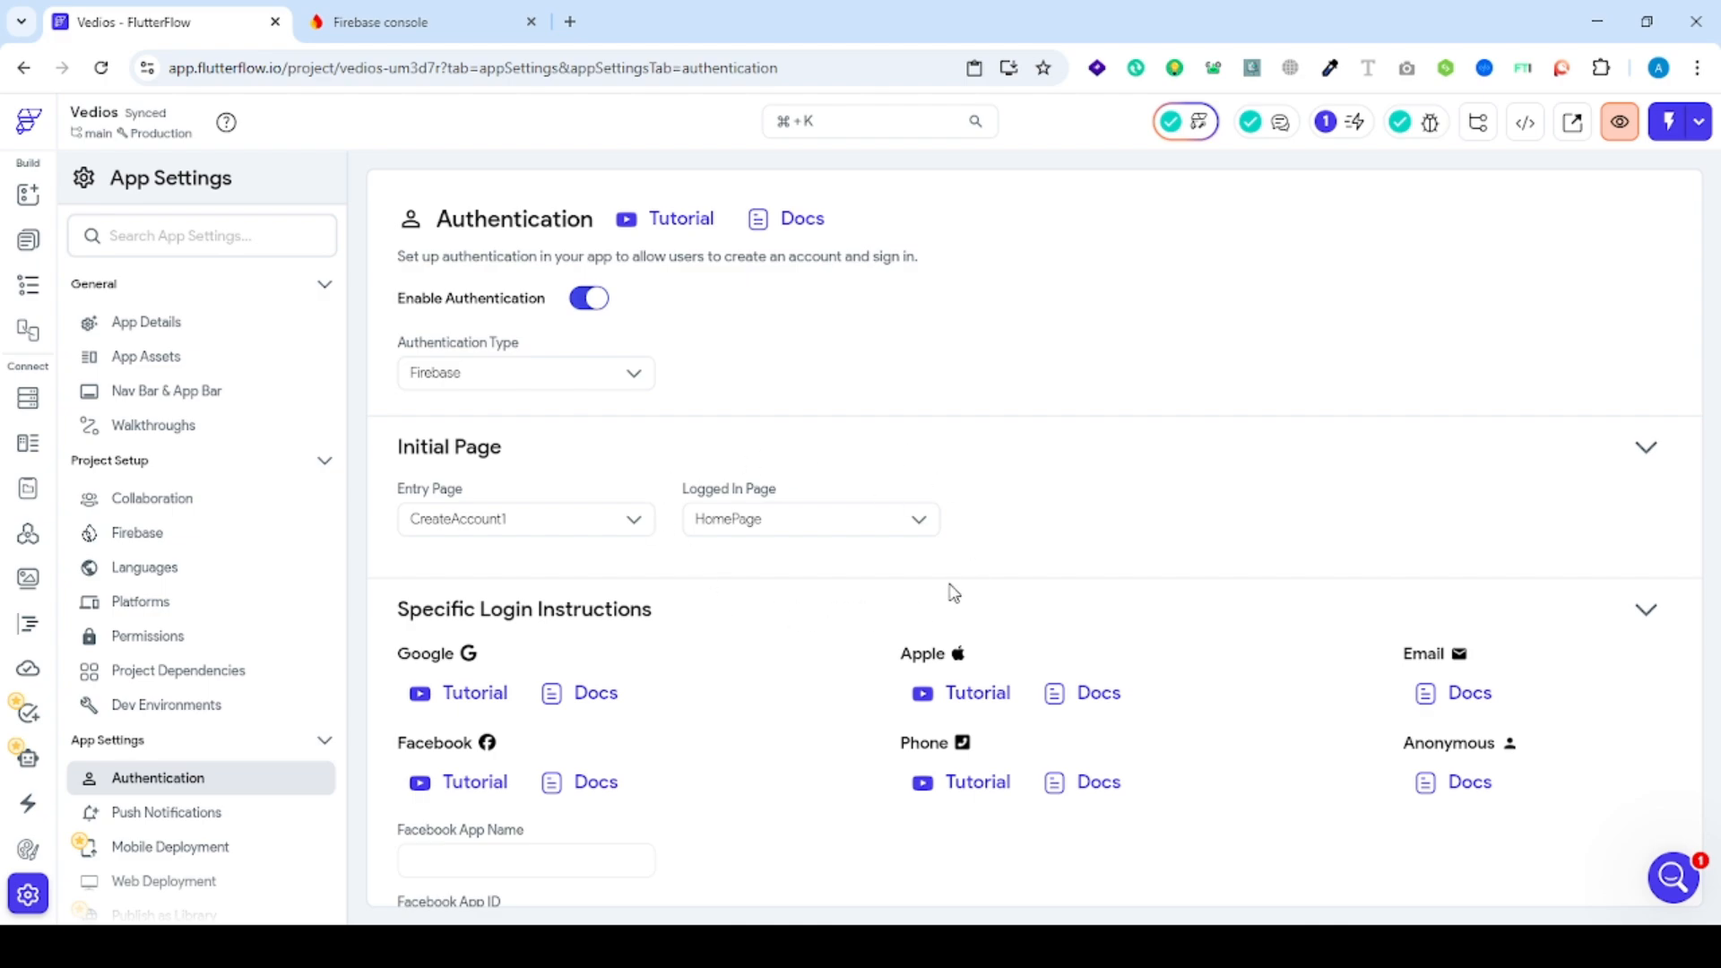
# - Turn off Navigate Automatically for the Create Account button's Auth action in its action flow
pyautogui.click(27, 239)
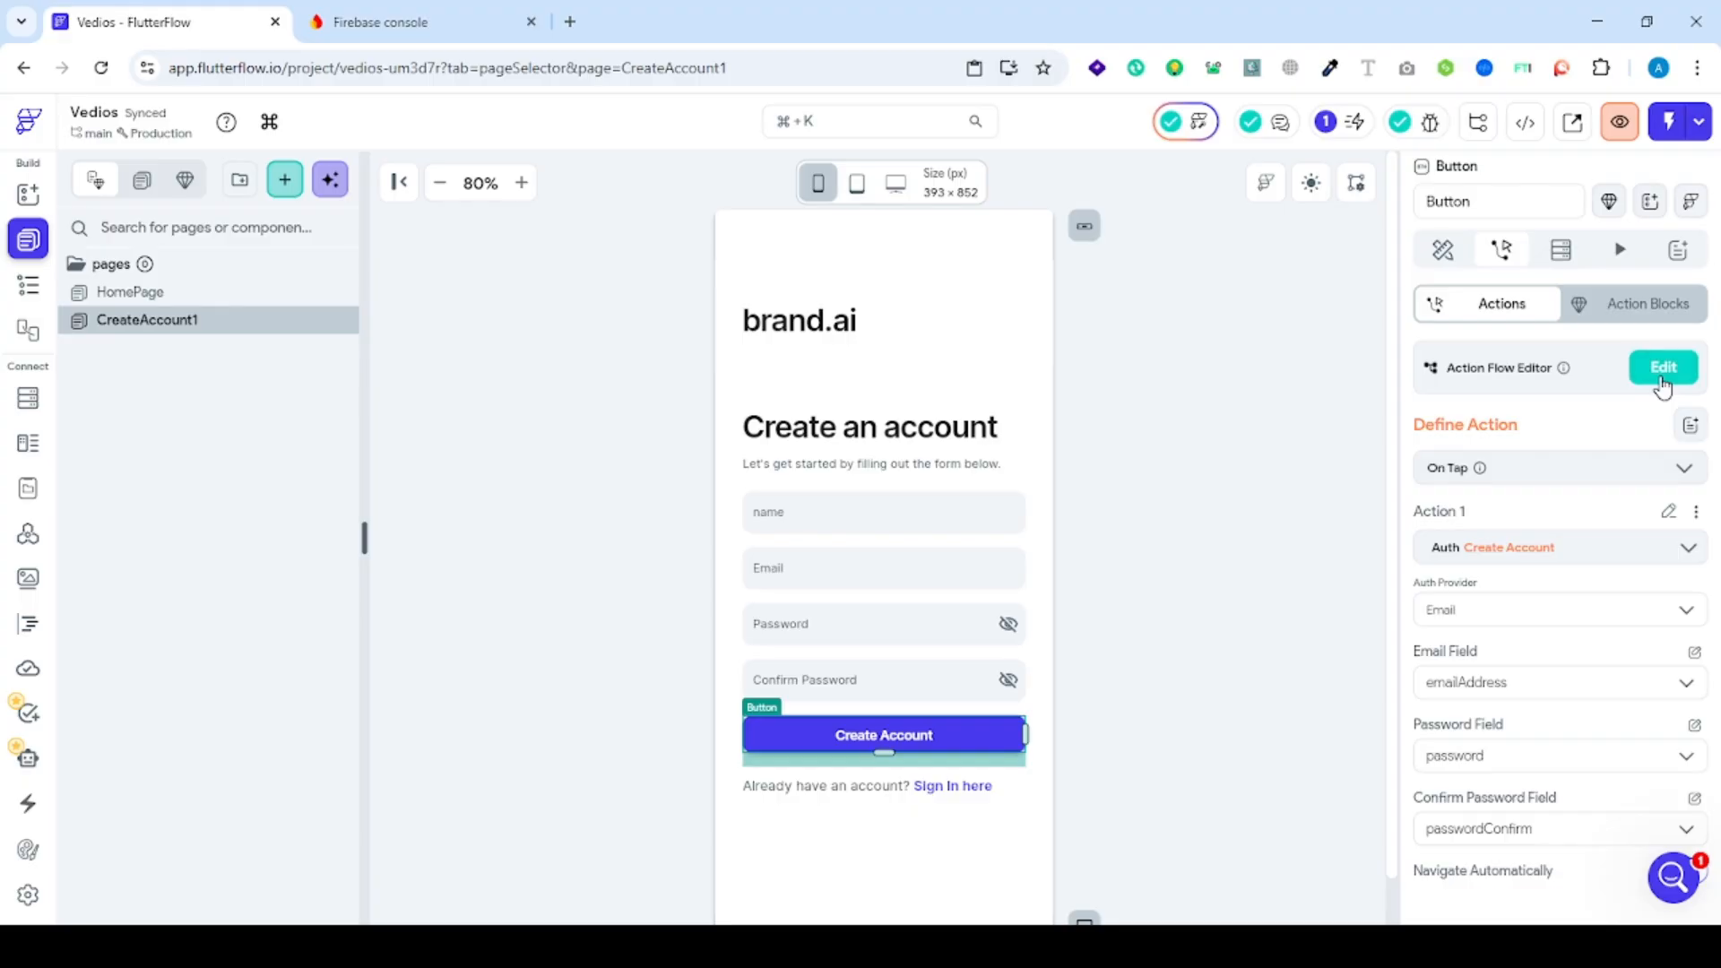
pyautogui.click(1662, 368)
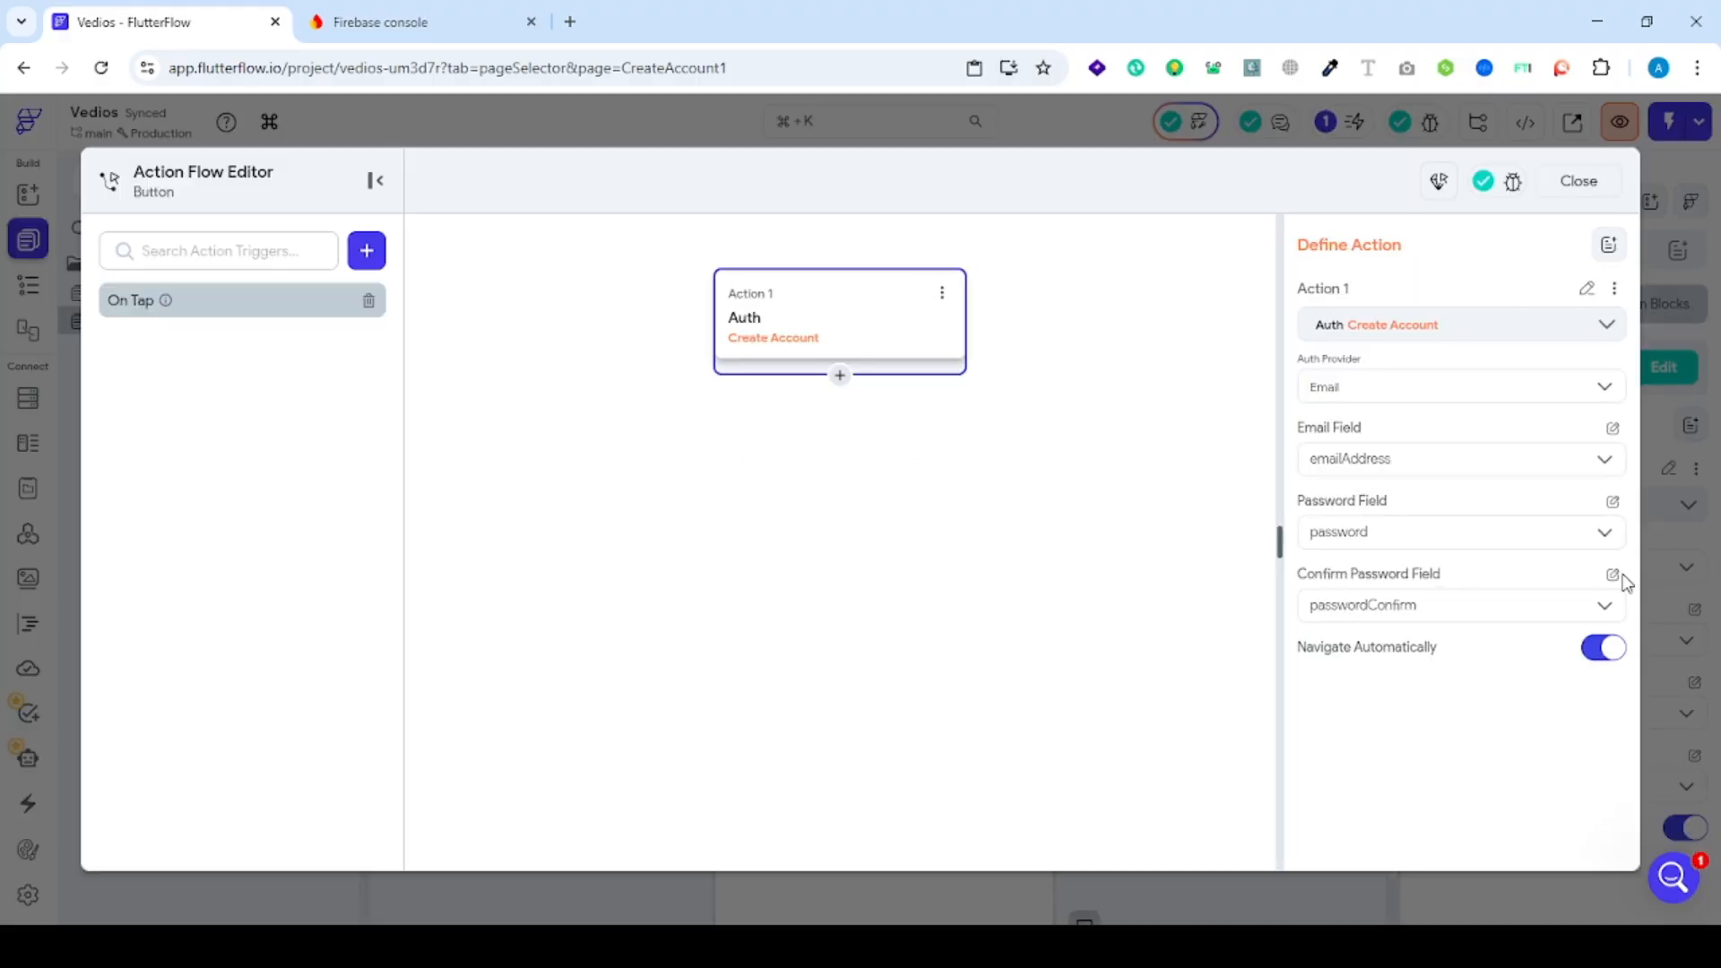
pyautogui.click(1605, 647)
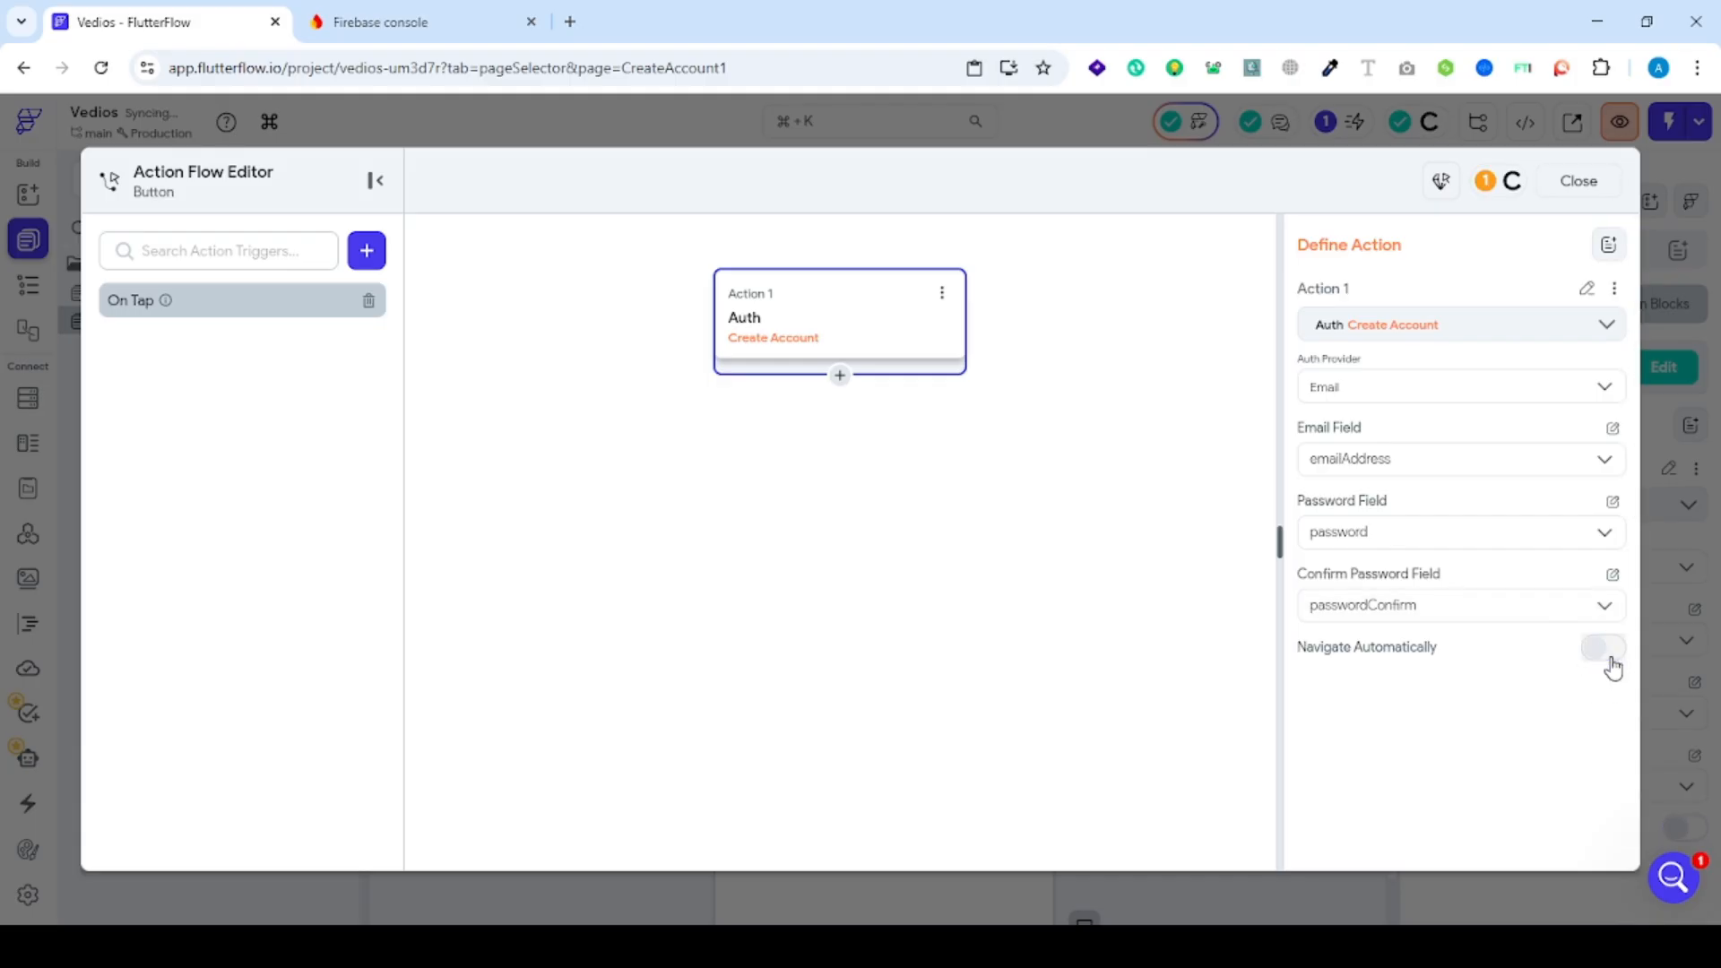
# - Add a Navigate To HomePage action after the Auth Create Account action and close the action flow
pyautogui.click(843, 380)
pyautogui.click(852, 430)
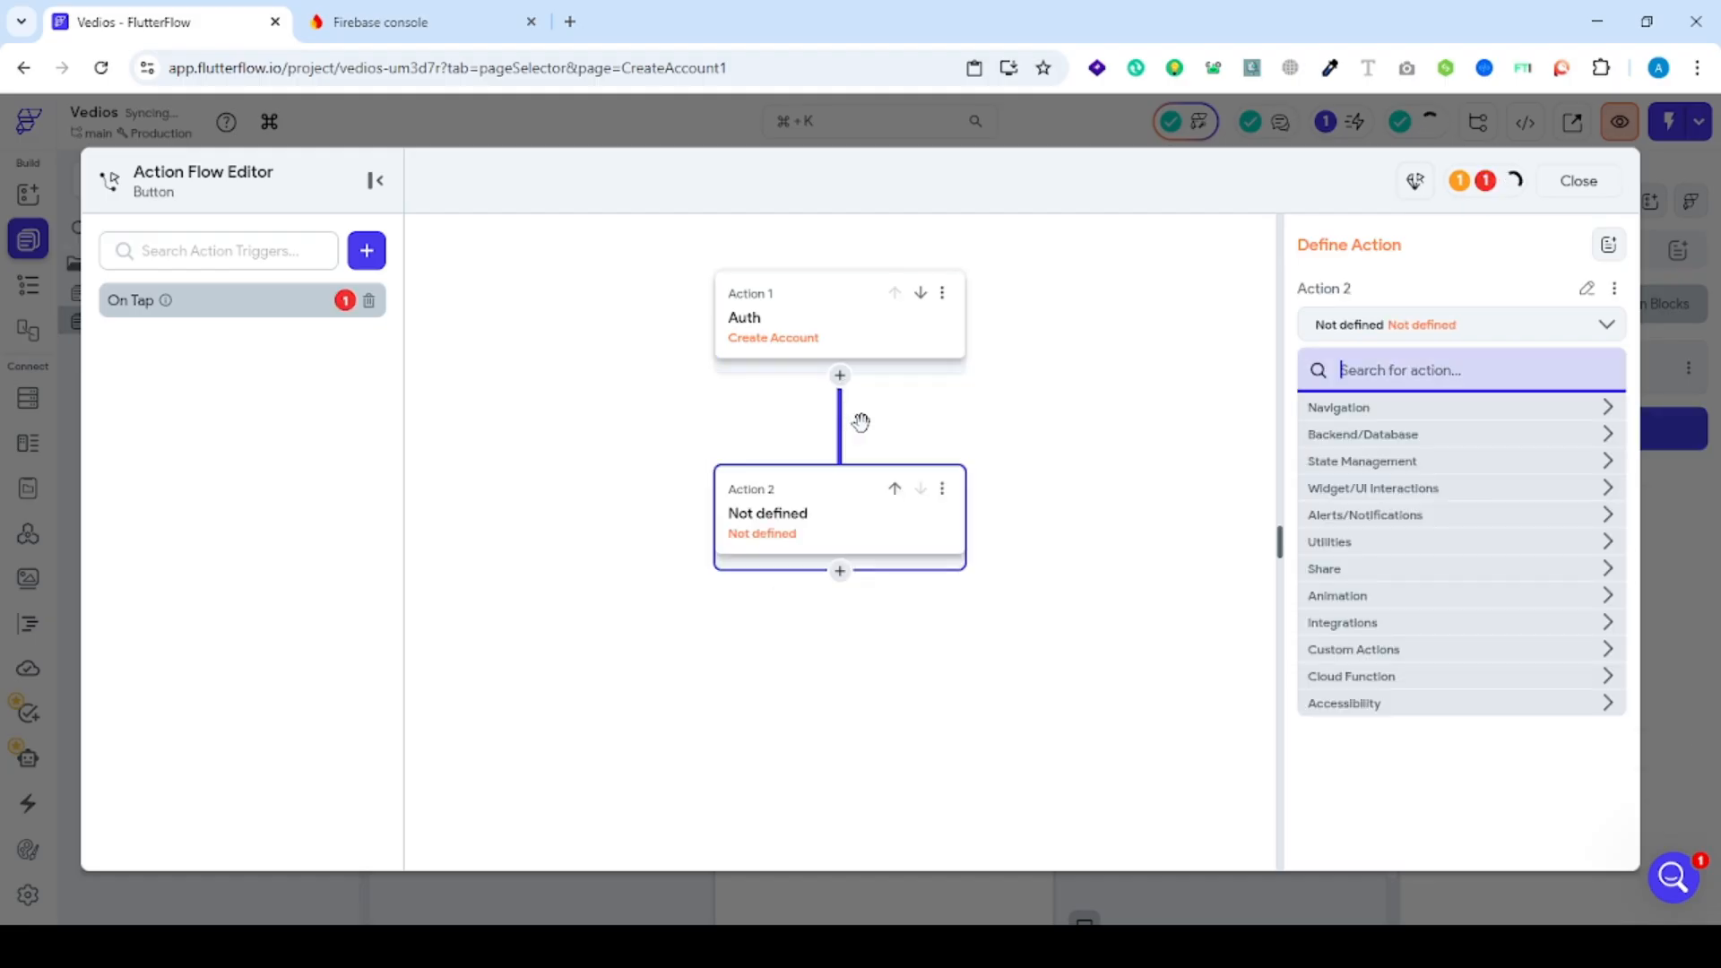
pyautogui.click(1340, 415)
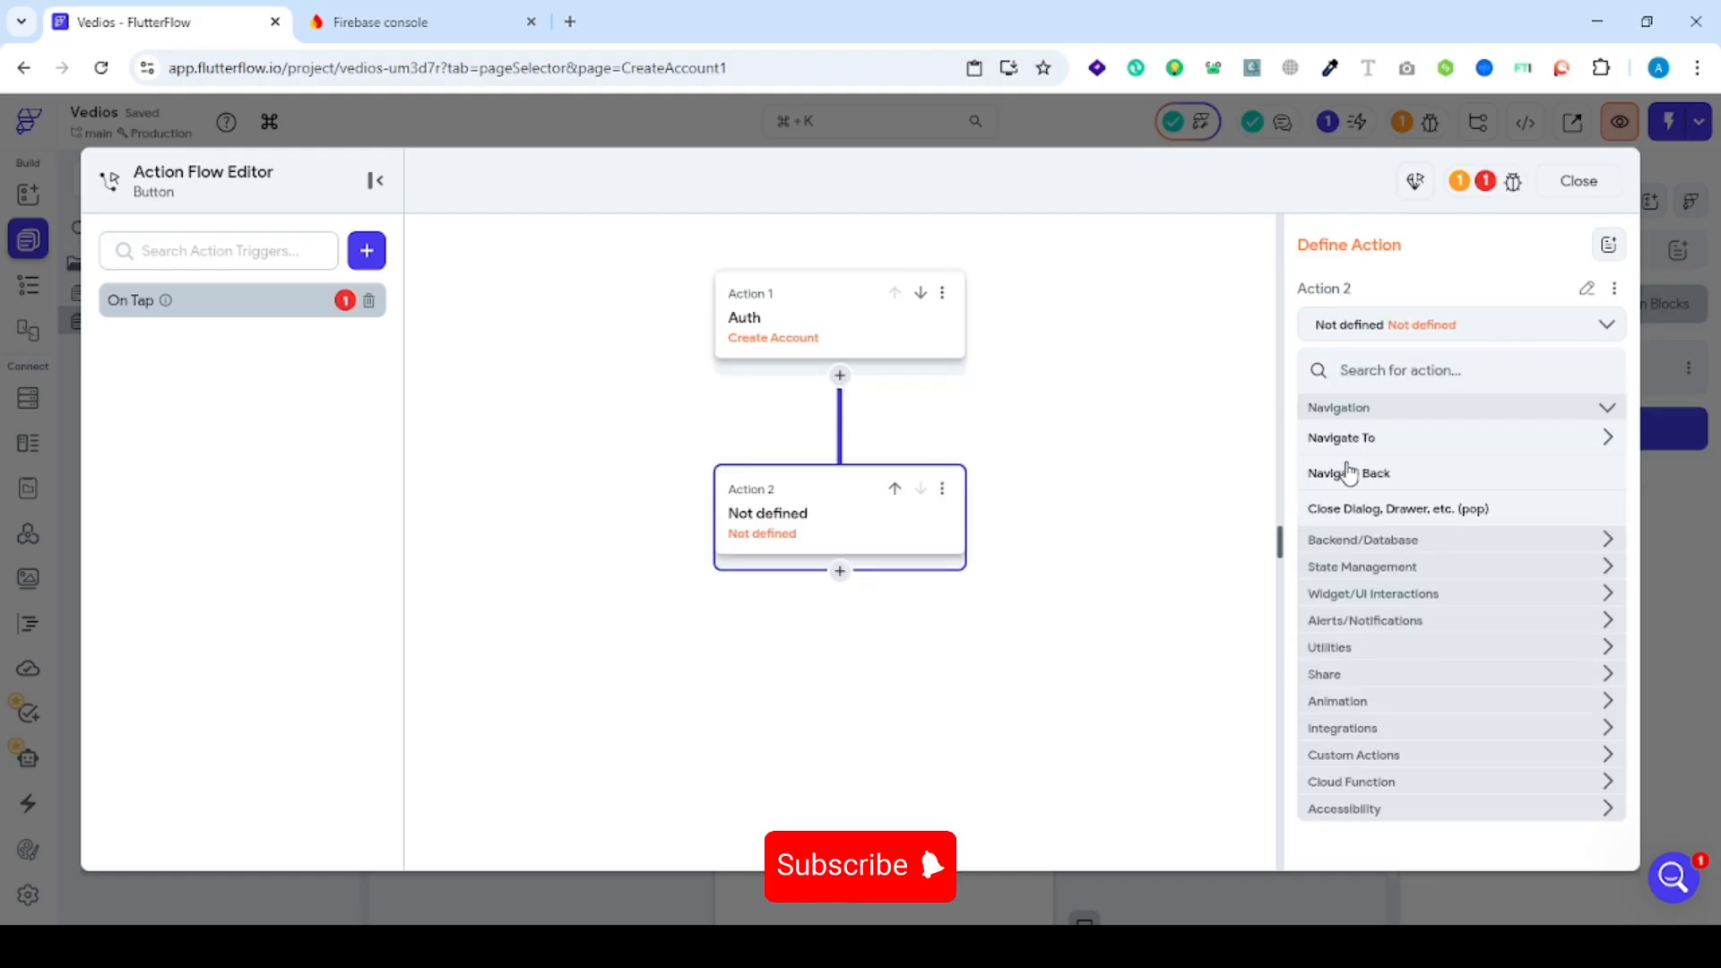
pyautogui.click(1341, 437)
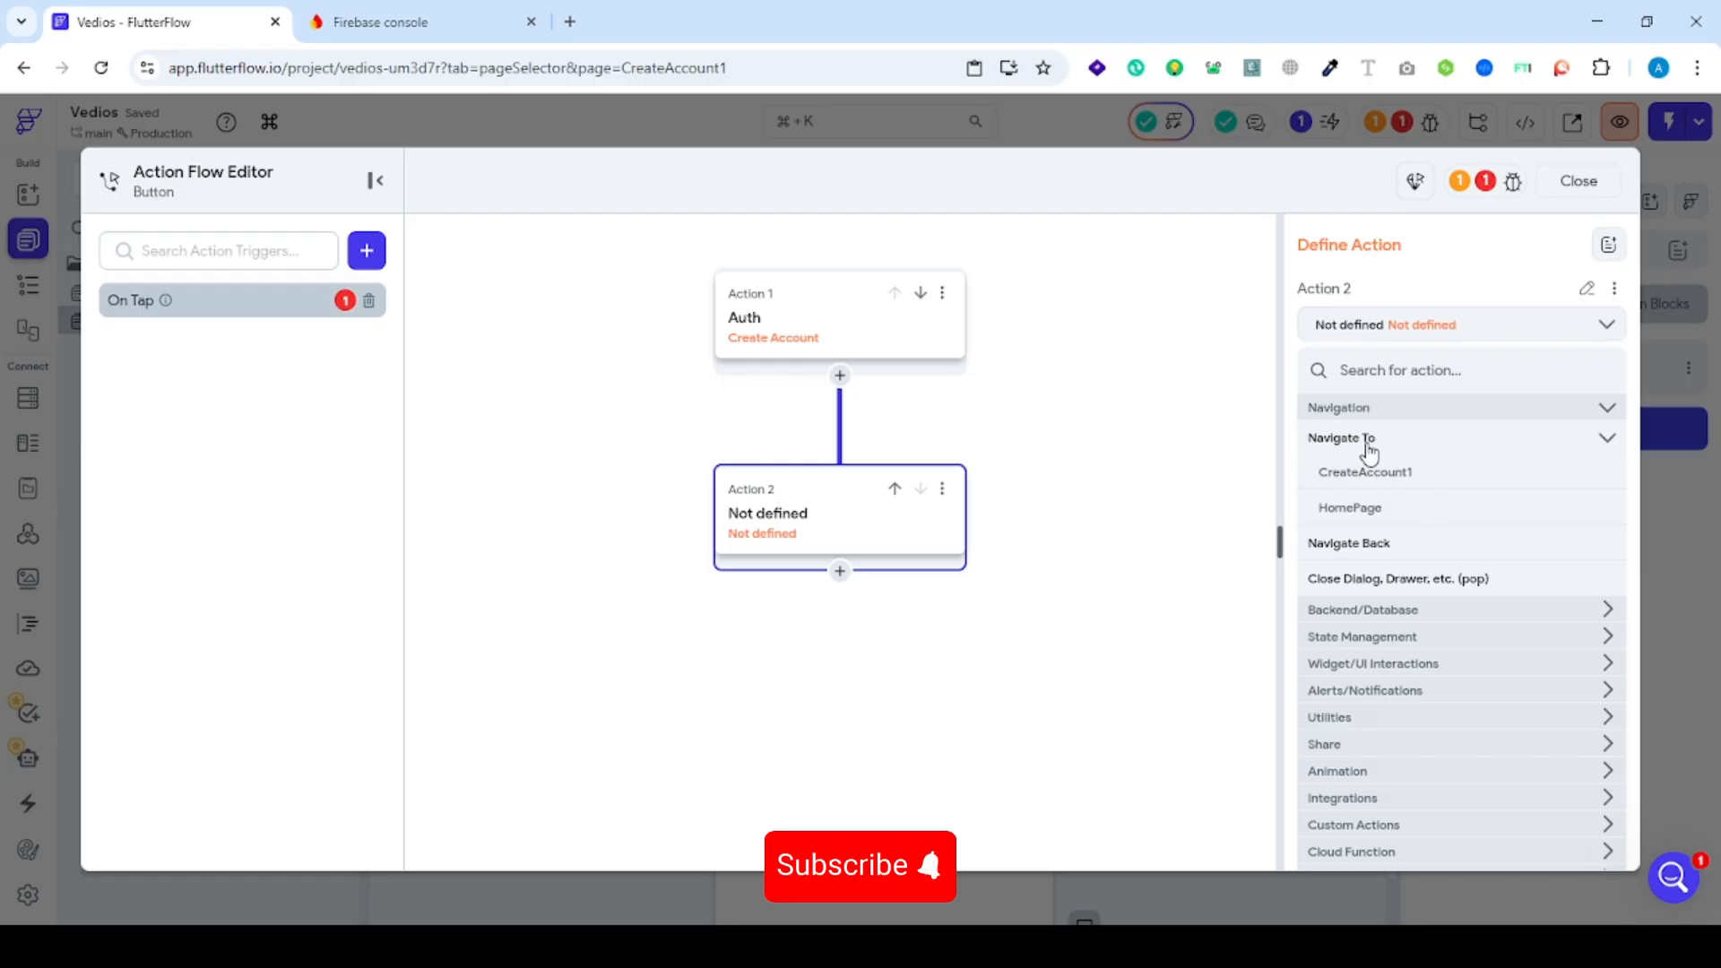
pyautogui.click(1348, 509)
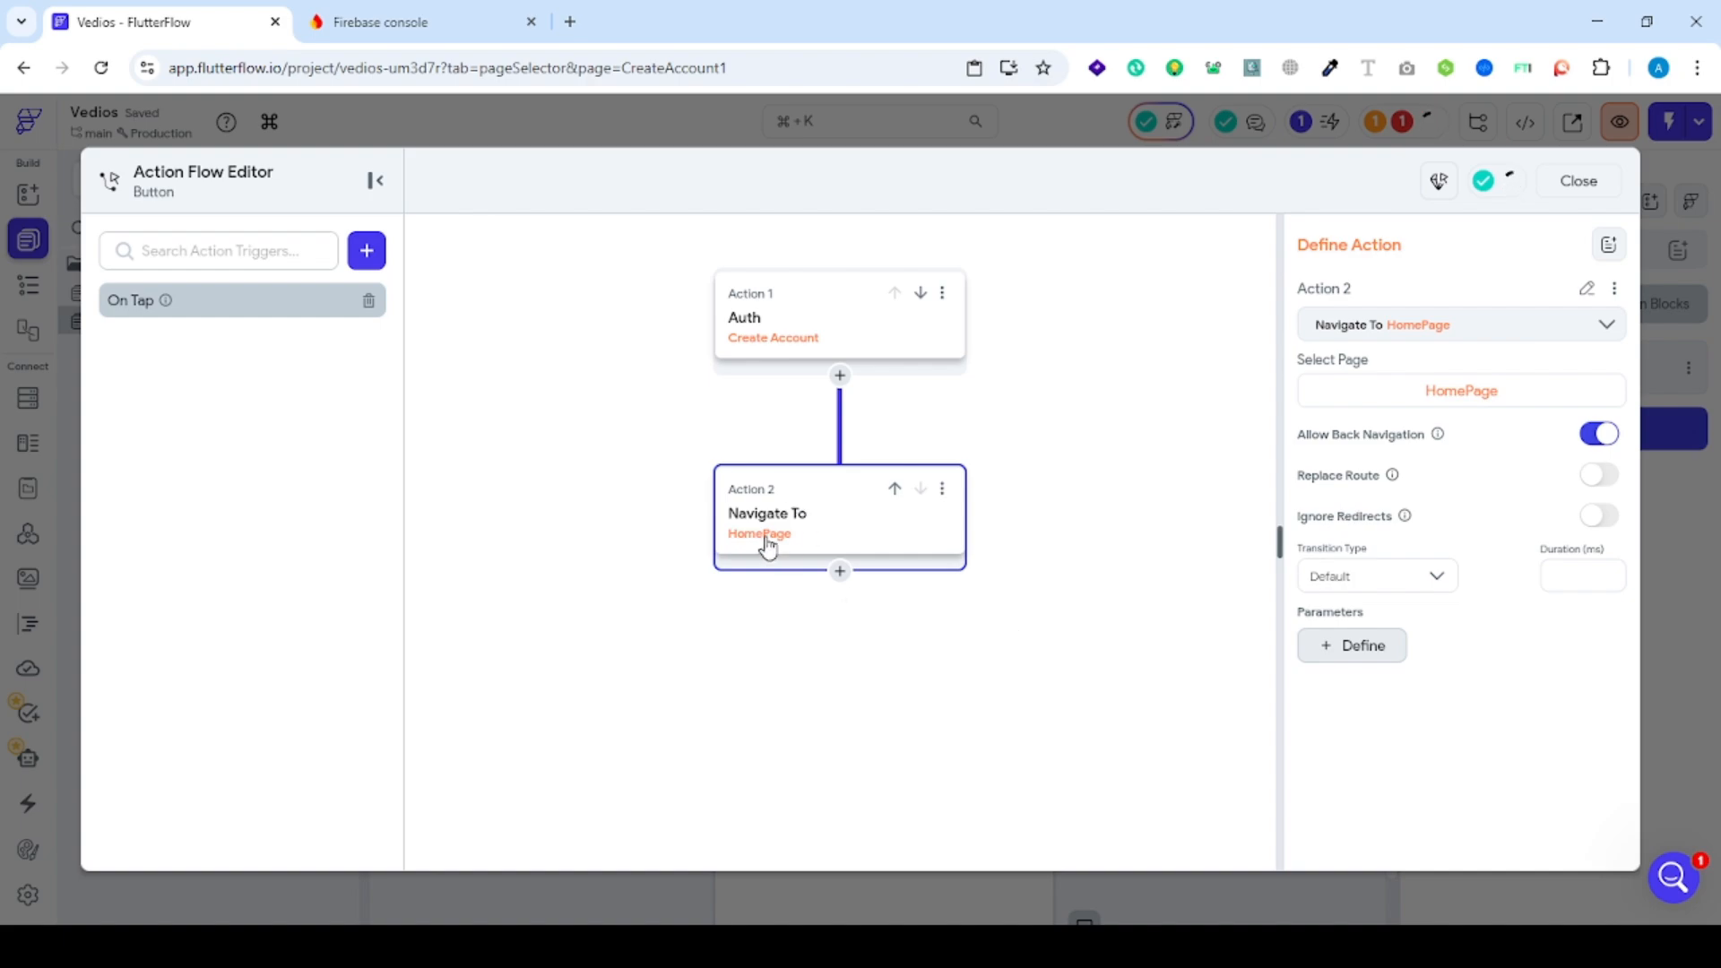
pyautogui.click(814, 343)
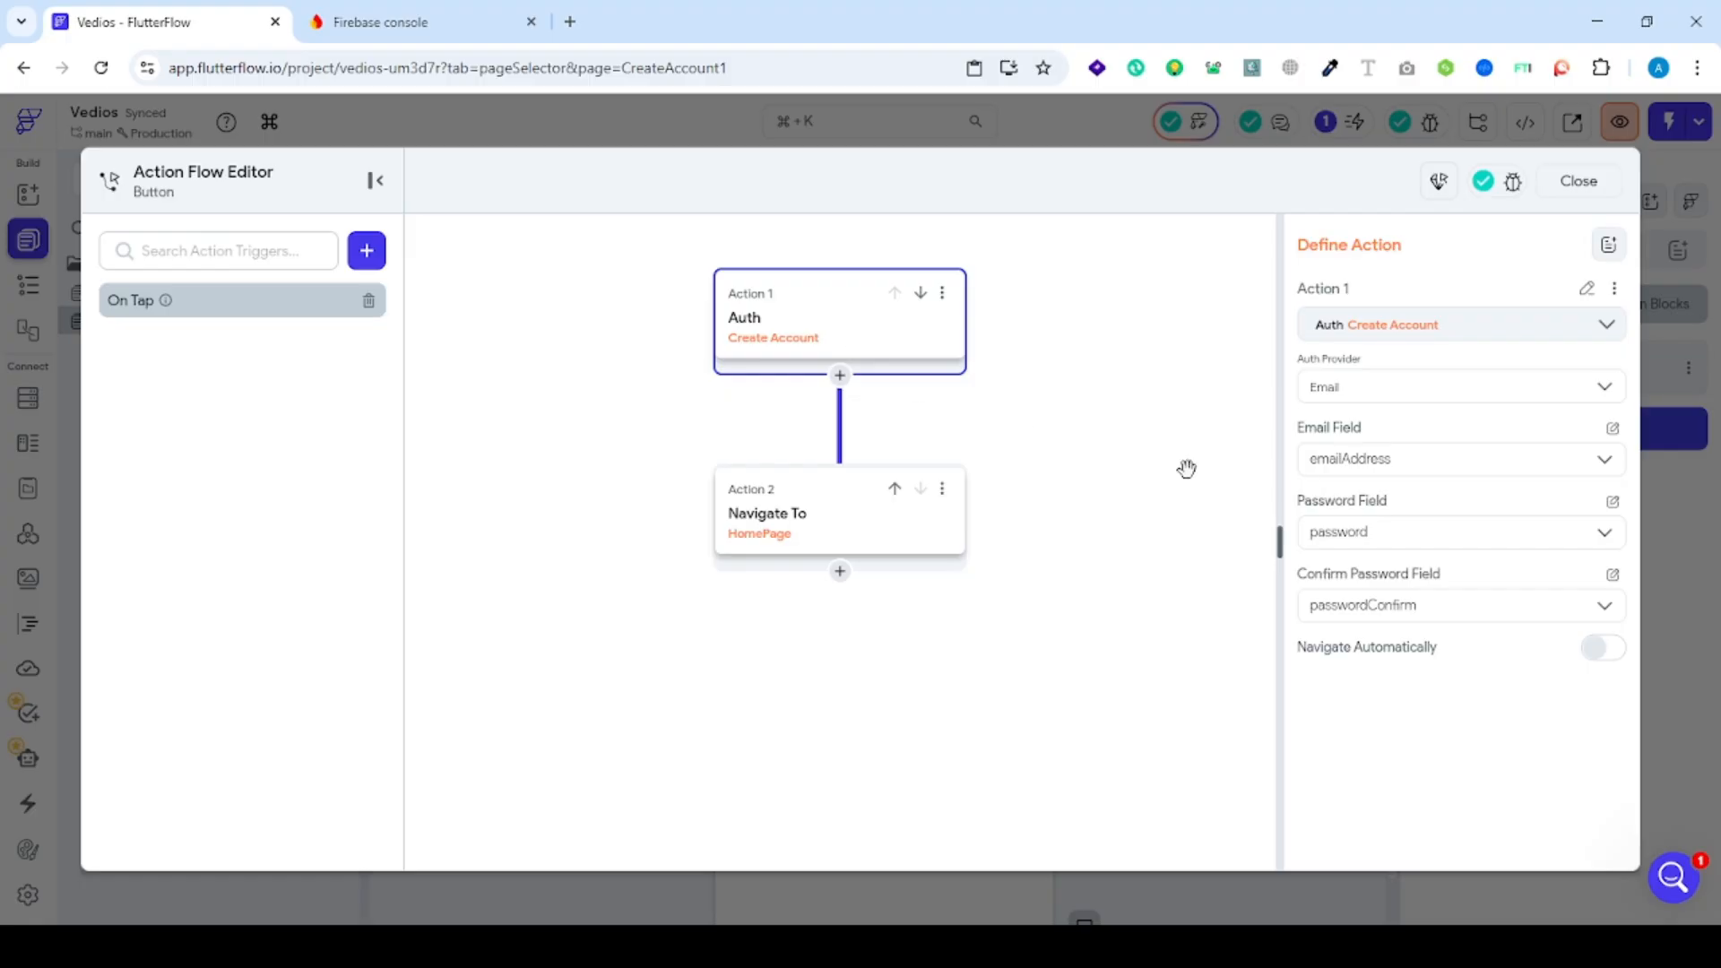
pyautogui.click(1579, 181)
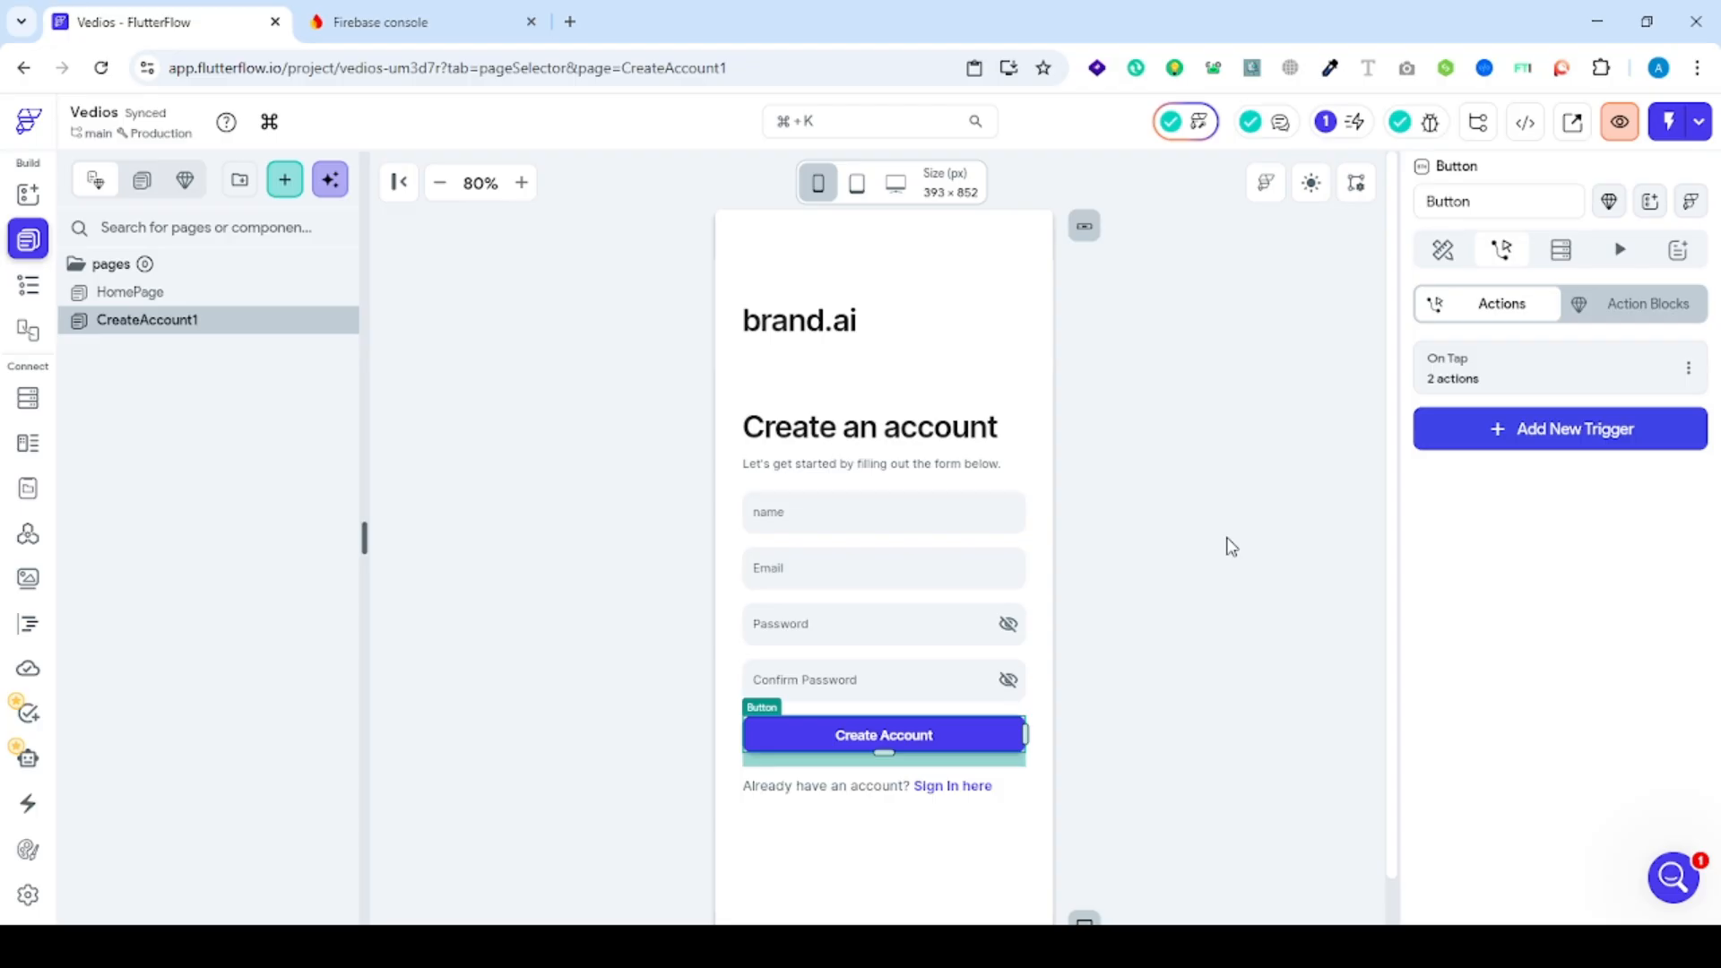
# - Try to enable Users Collection in the Firestore settings and set its collection to "users"
pyautogui.click(27, 401)
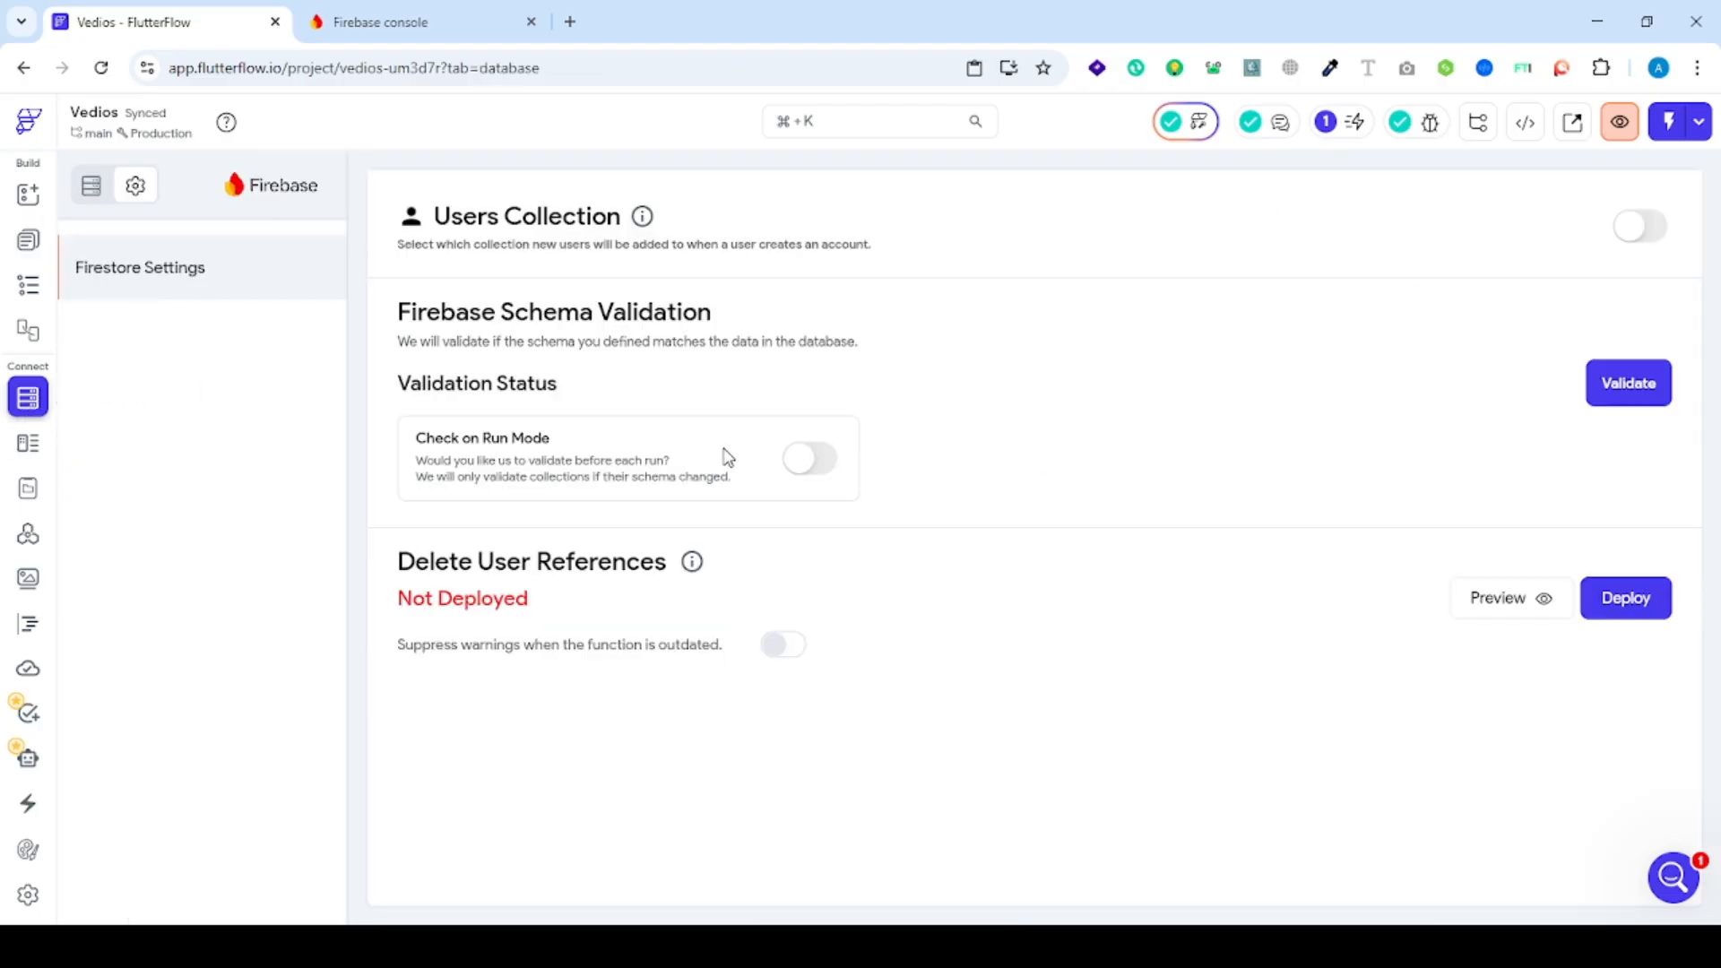
pyautogui.click(1640, 227)
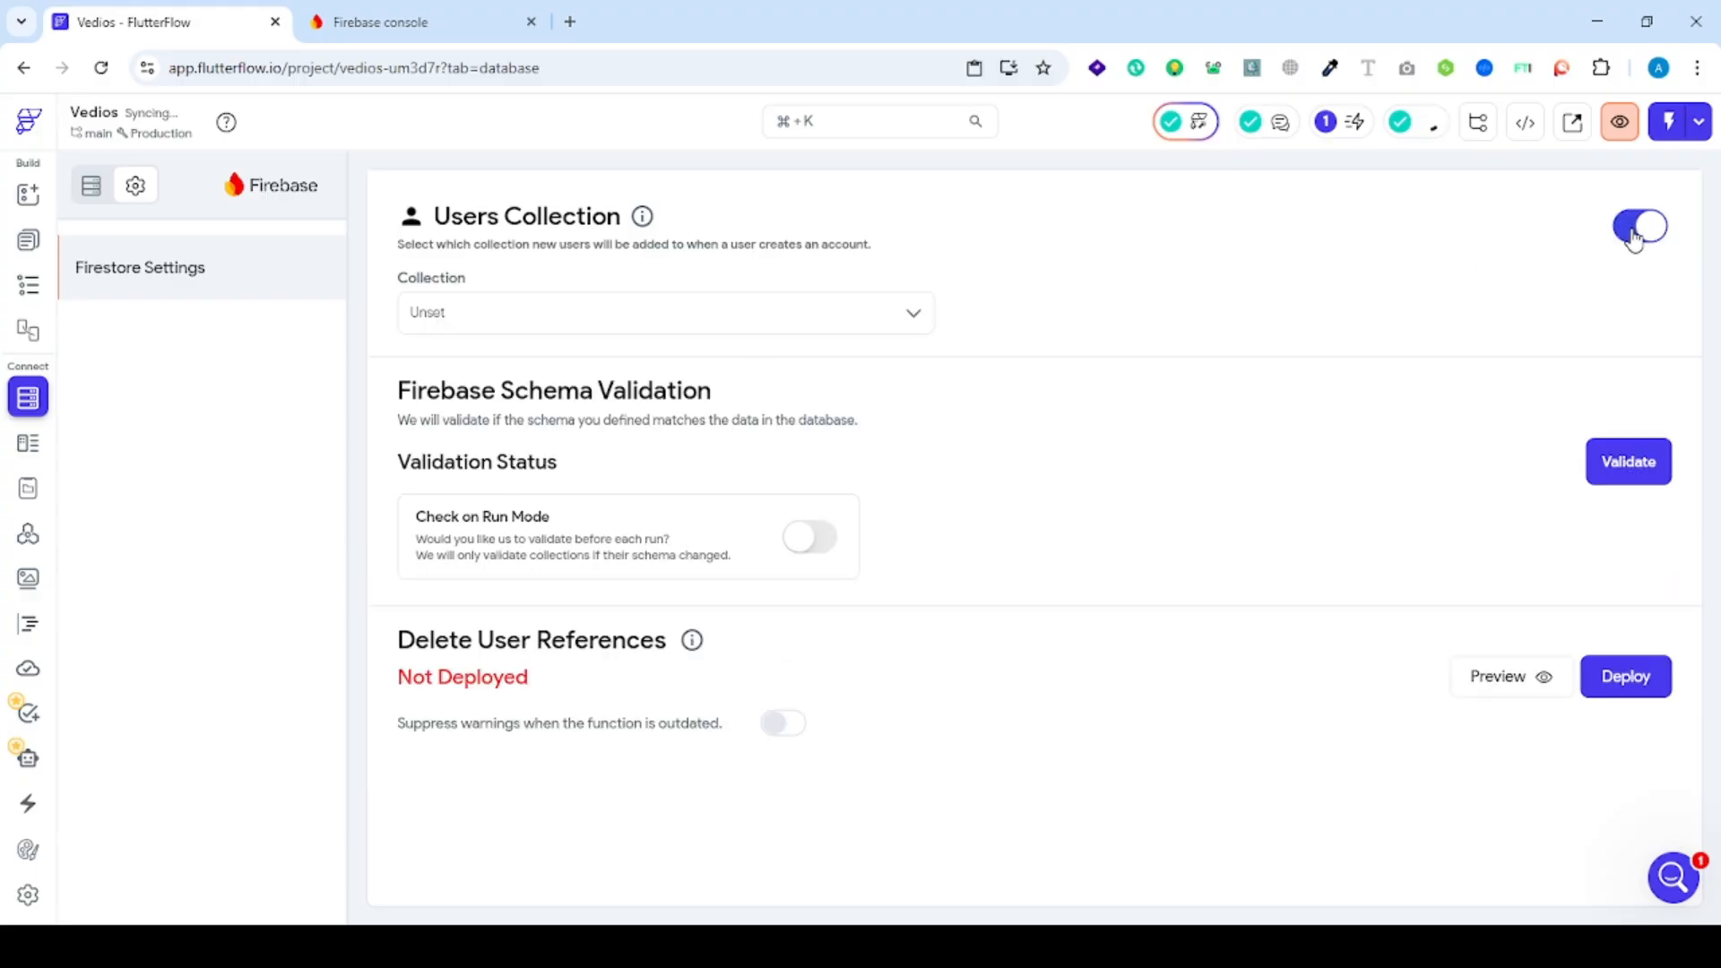
pyautogui.click(27, 445)
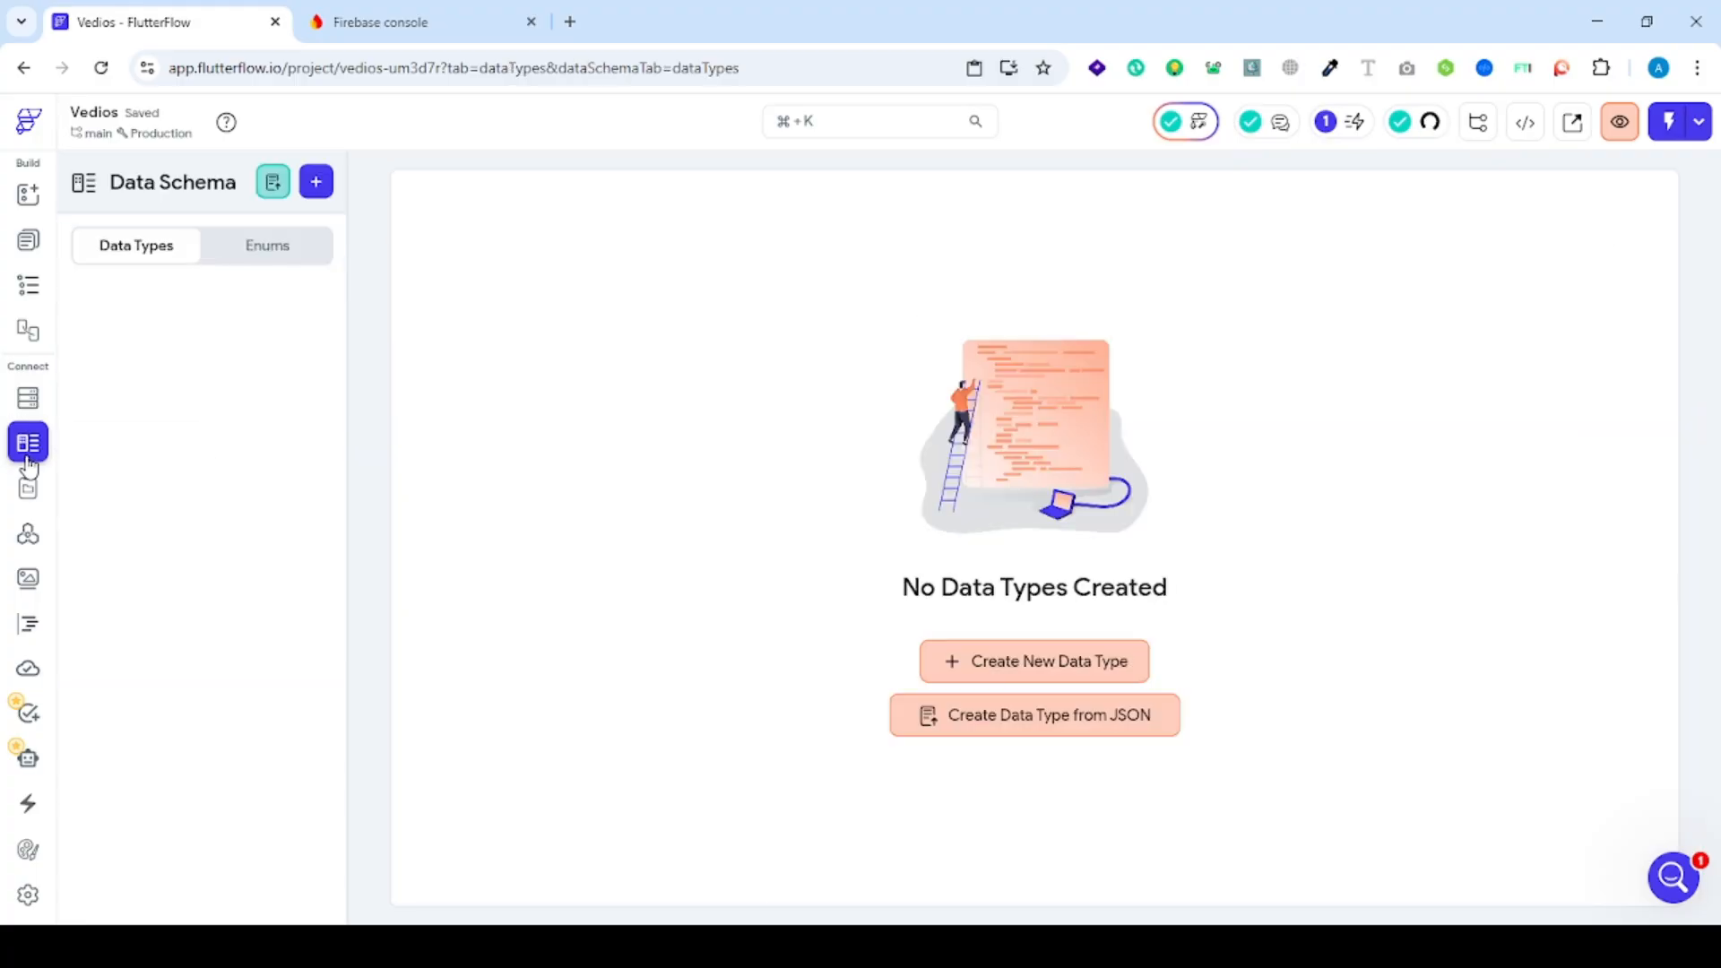
pyautogui.click(25, 409)
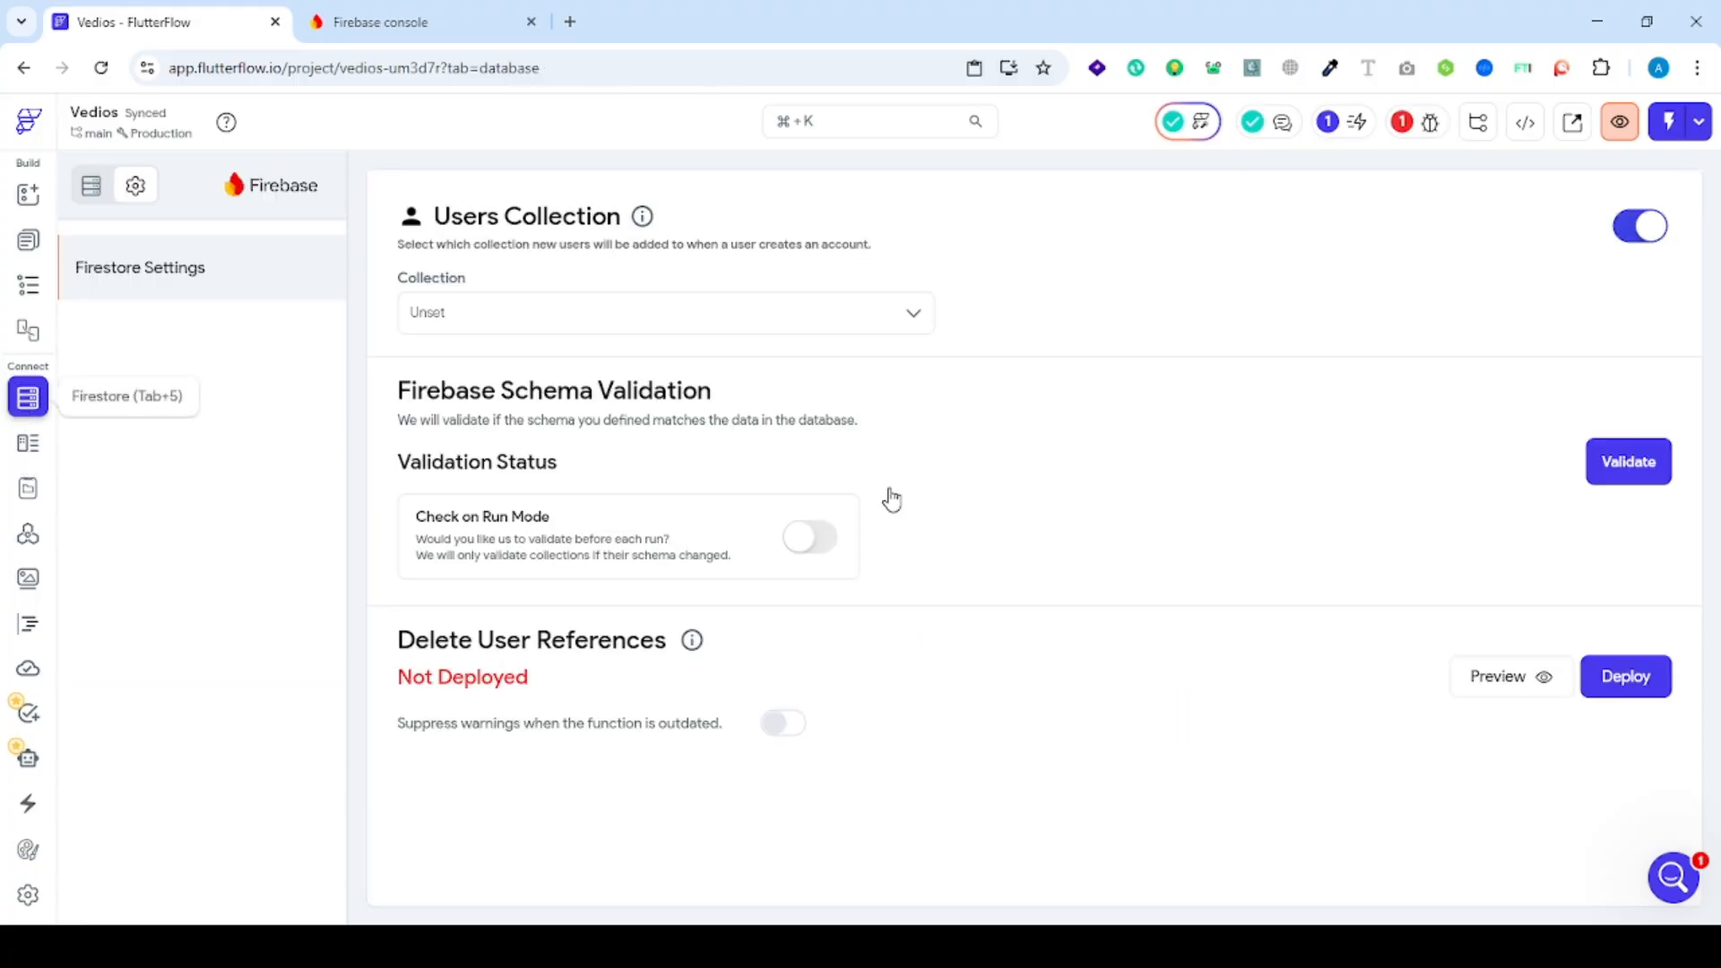
pyautogui.click(764, 309)
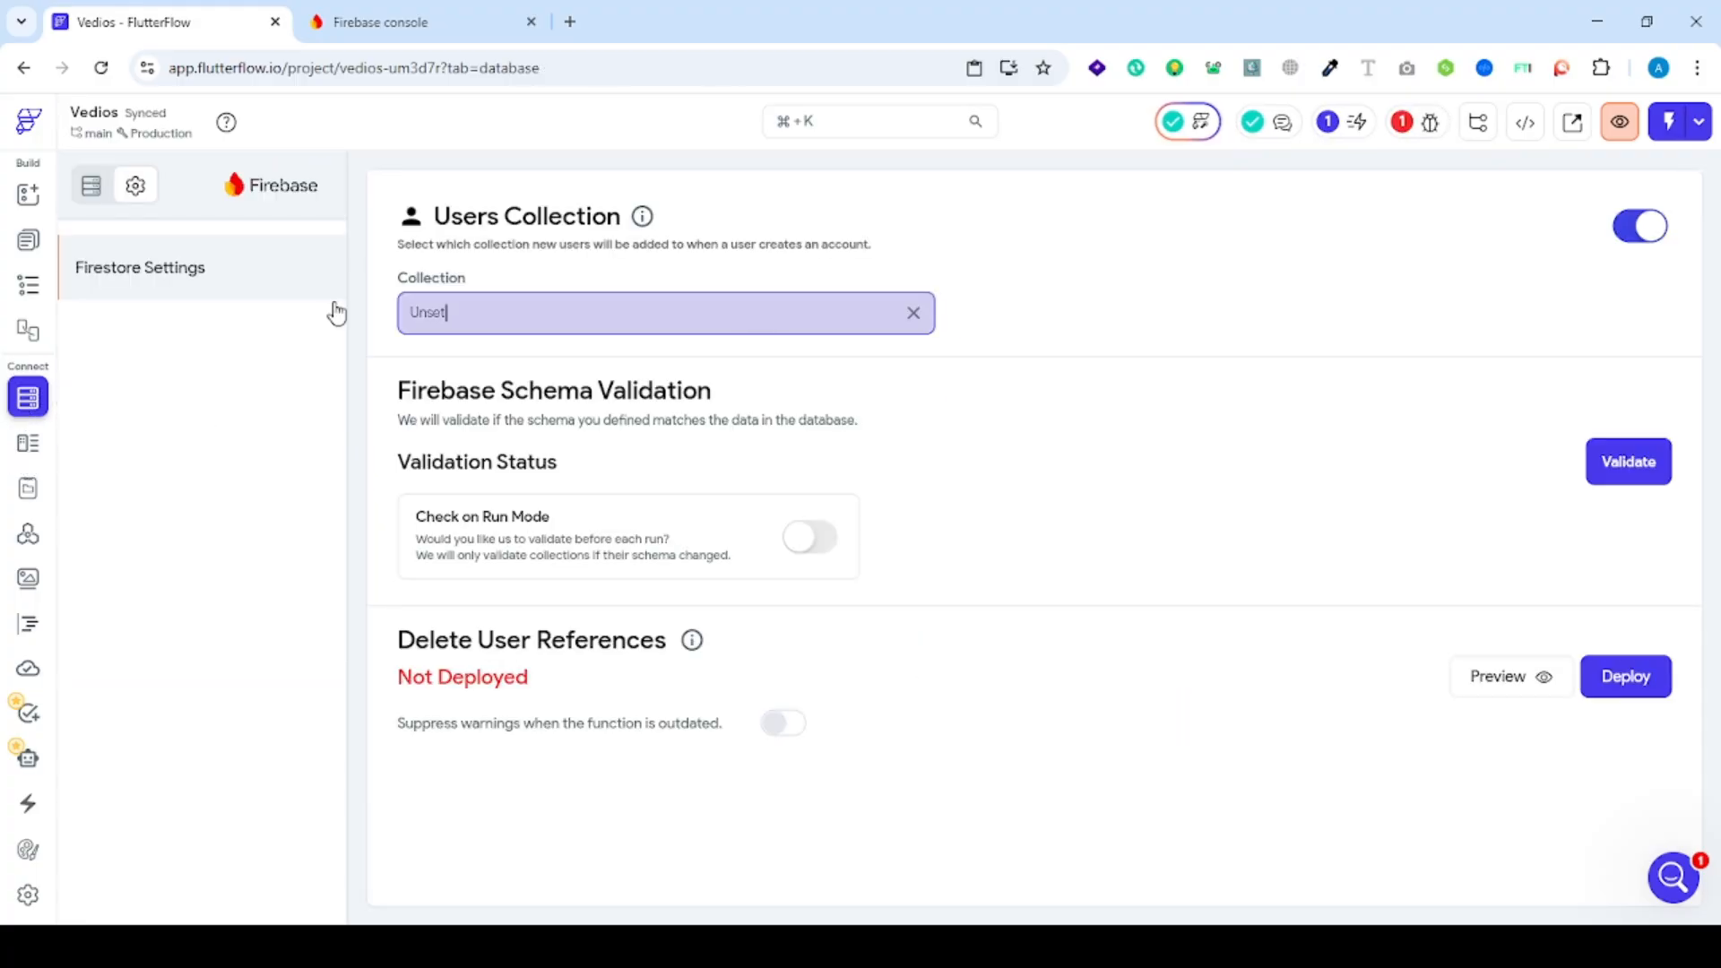
pyautogui.press('BackSpace')
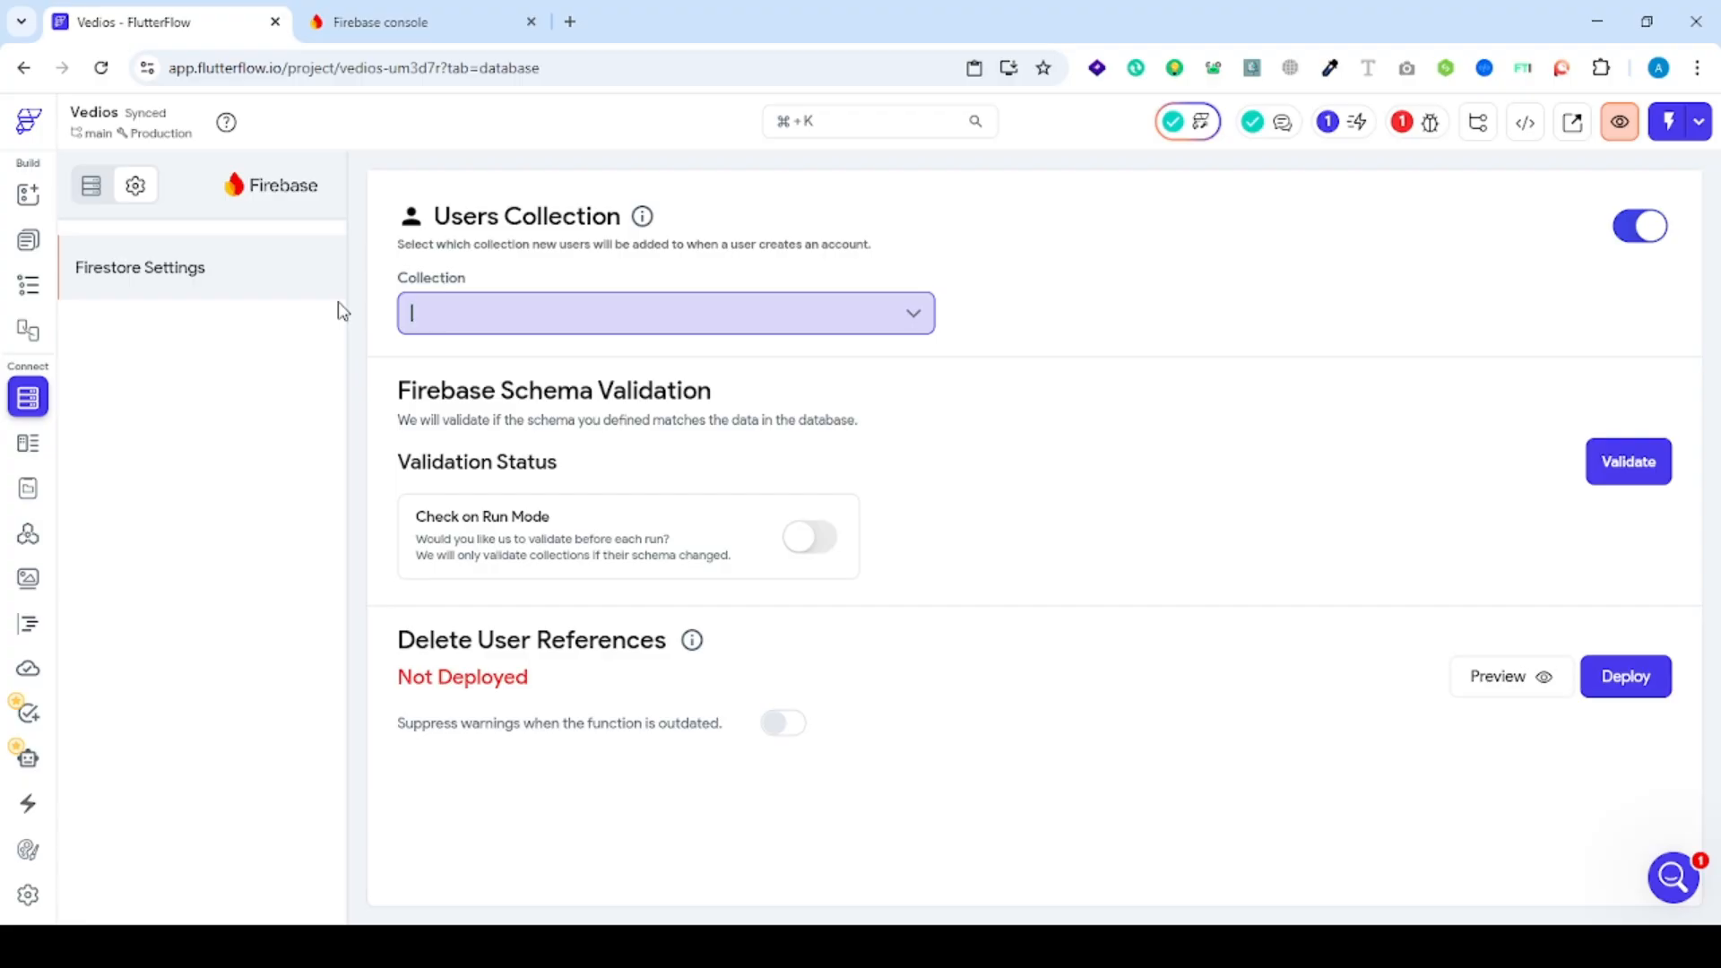
pyautogui.write('users')
pyautogui.click(1641, 682)
pyautogui.click(28, 455)
pyautogui.click(28, 397)
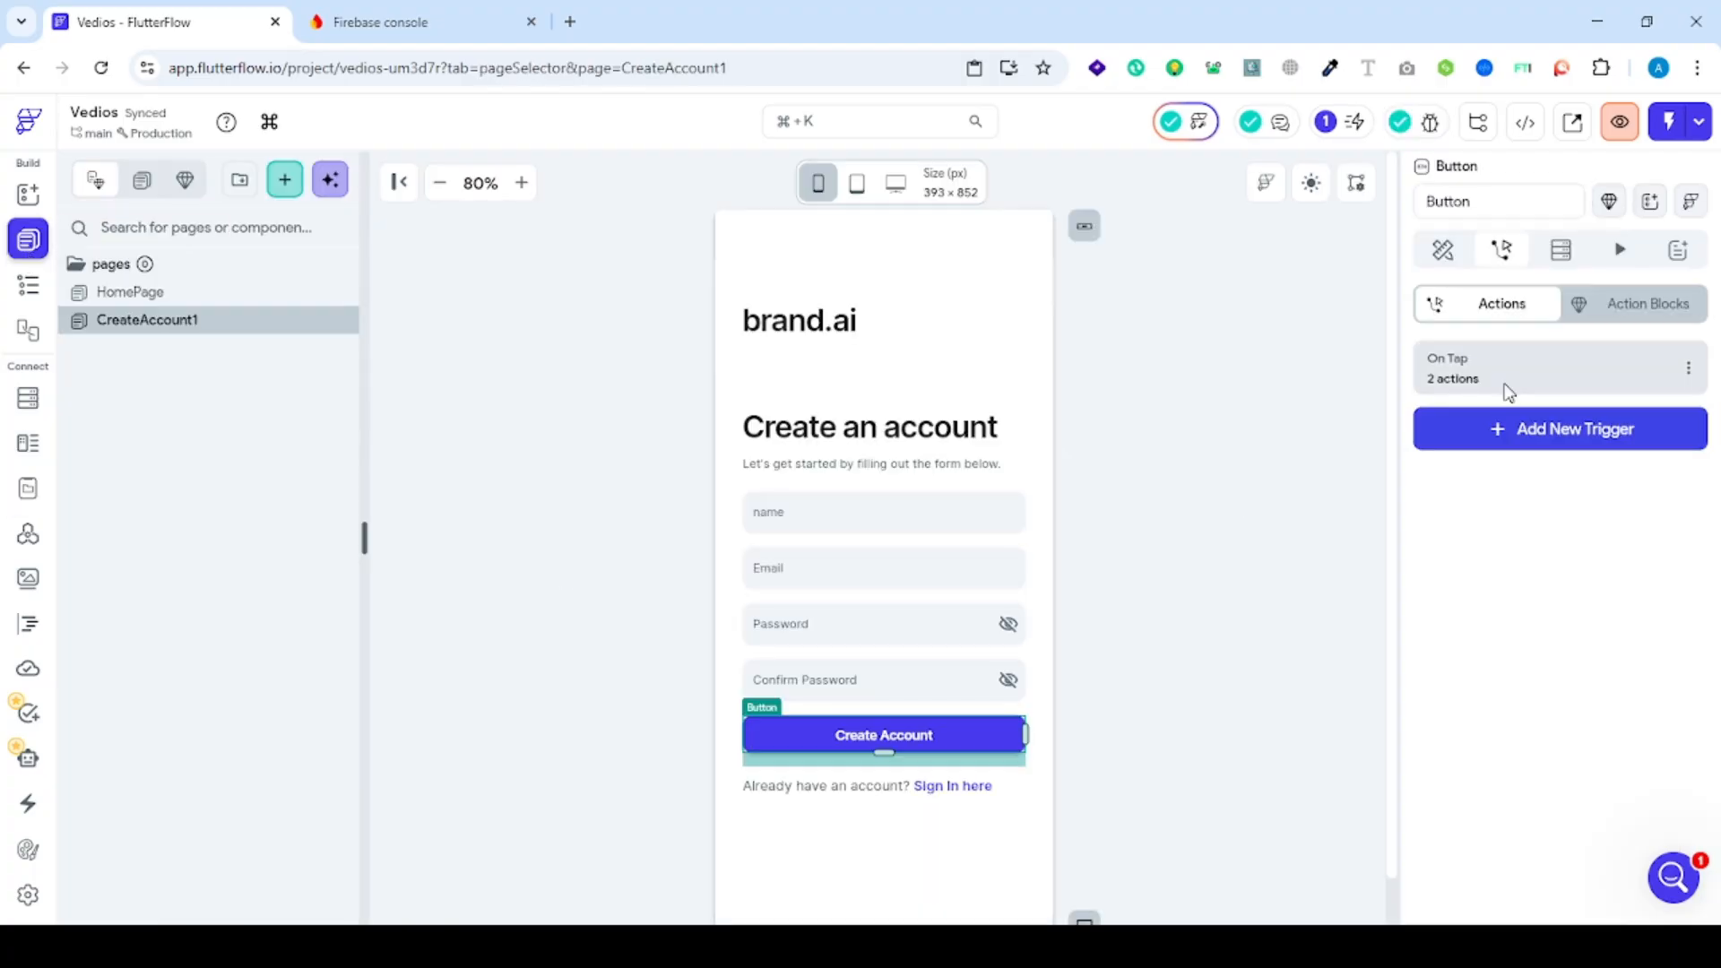
# - Review the Auth and Navigate To actions in the Create Account button's On Tap action flow and close it
pyautogui.click(1504, 386)
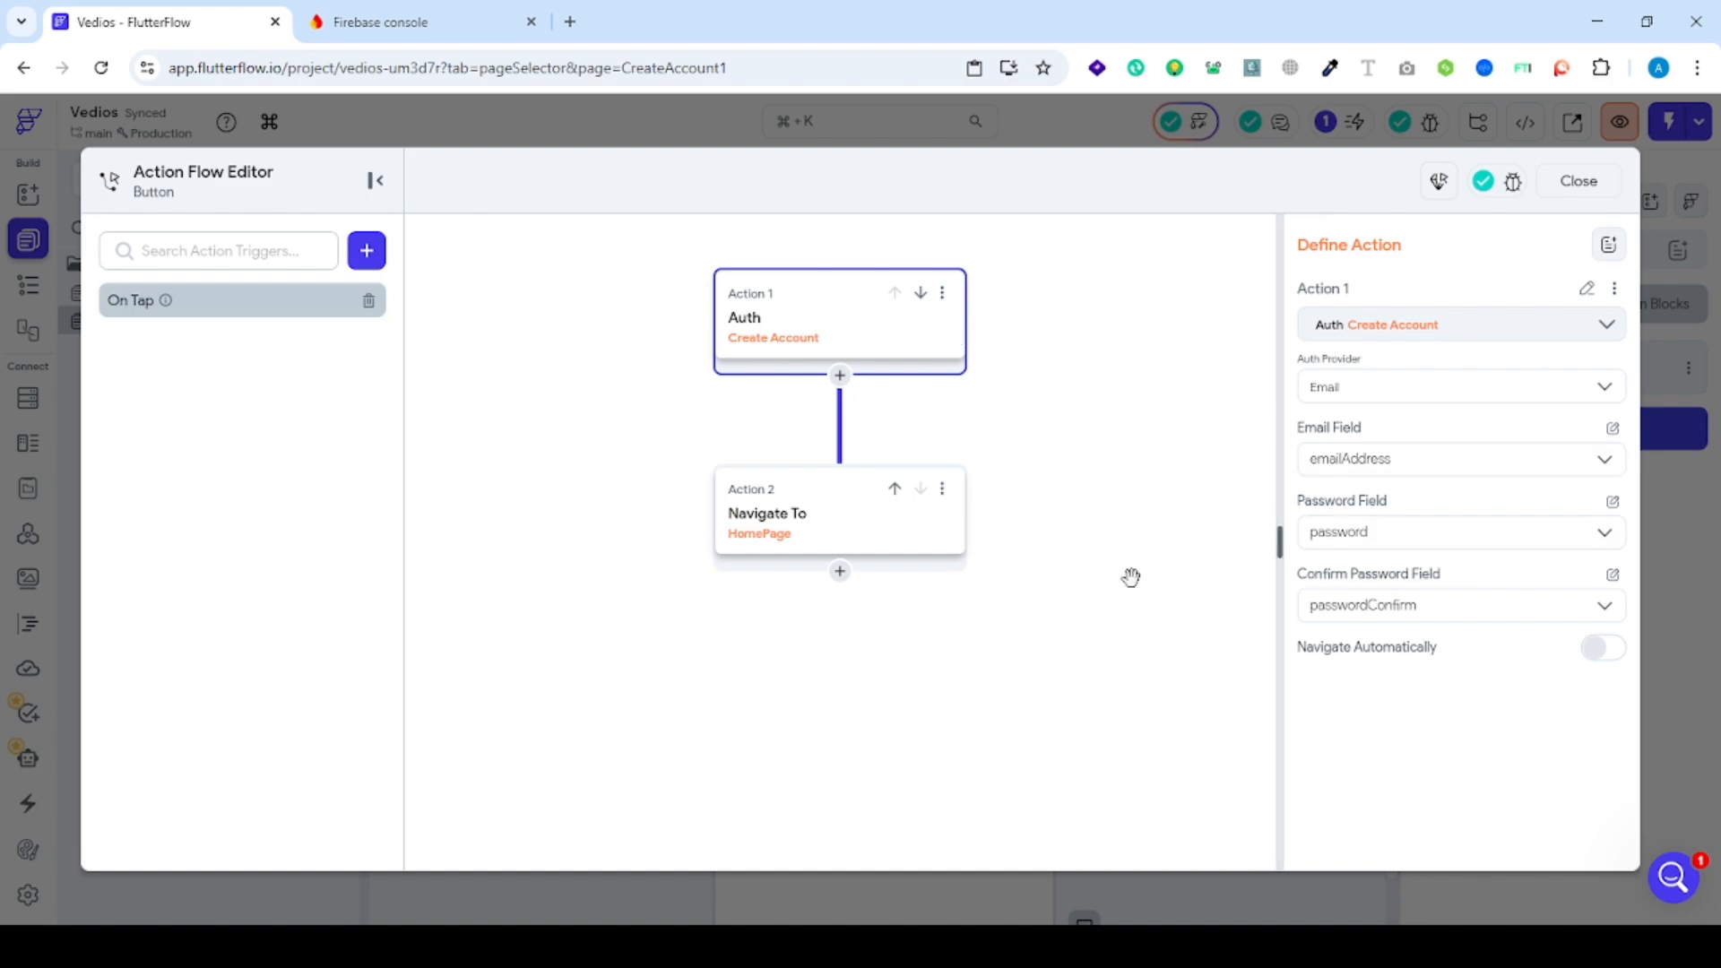
pyautogui.click(1578, 182)
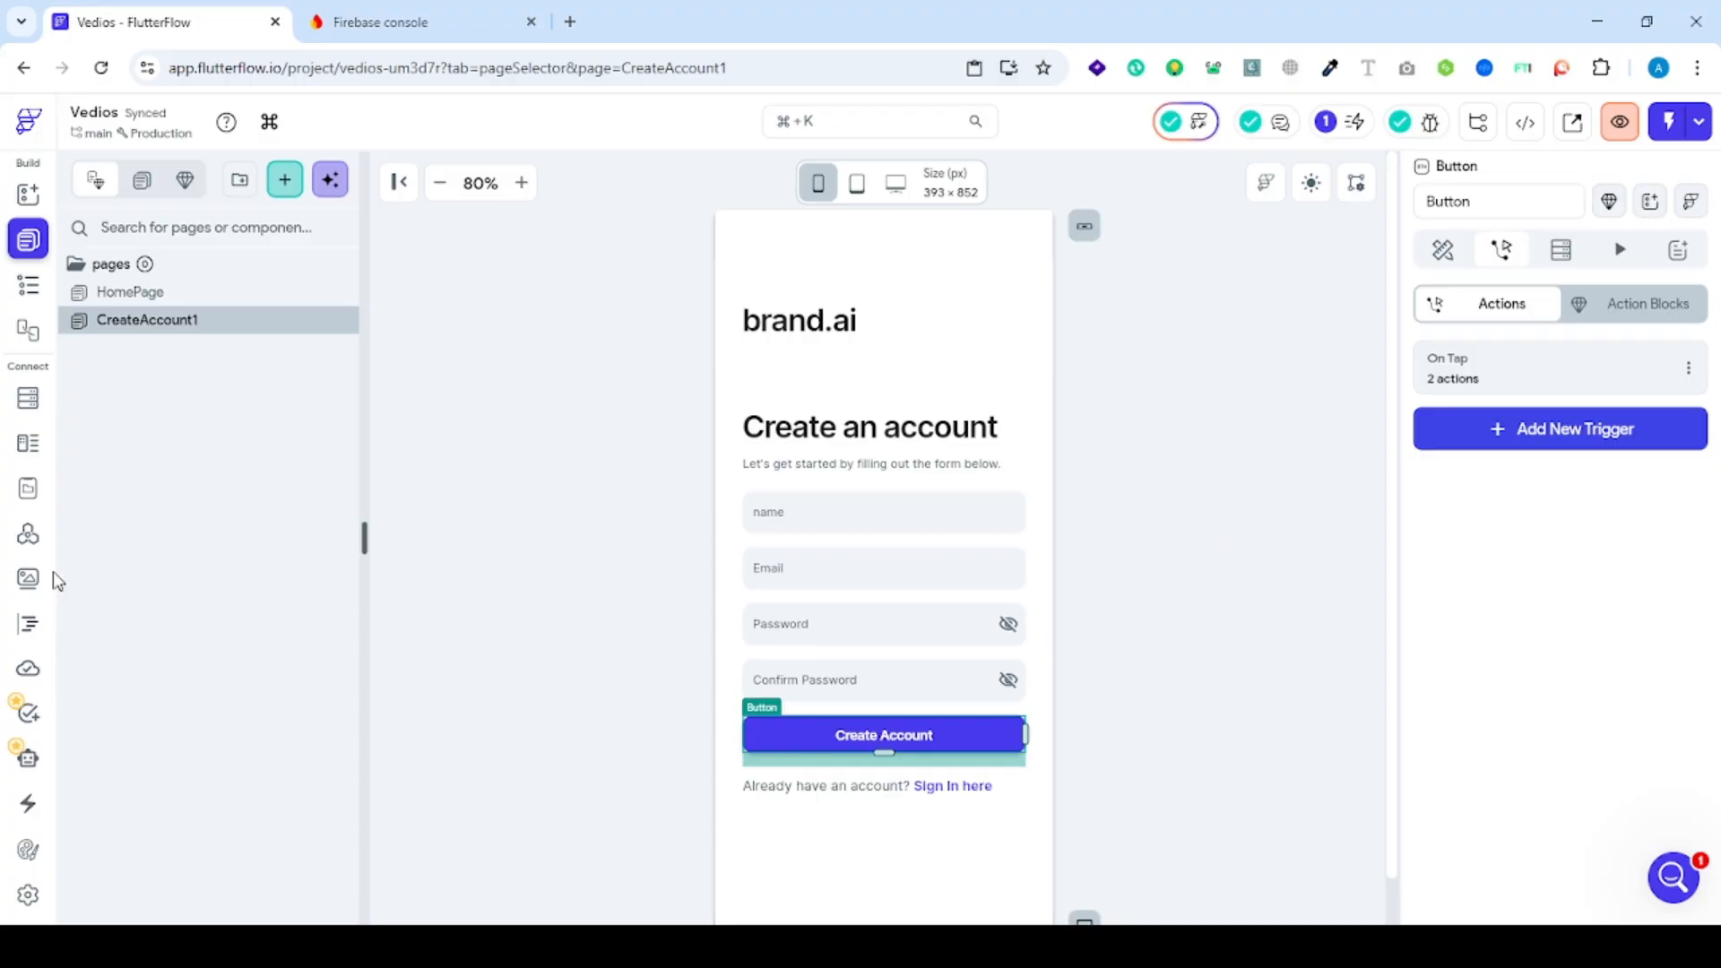
# - Create a Firestore collection named "users" and prepopulate it with the default user fields
pyautogui.click(28, 399)
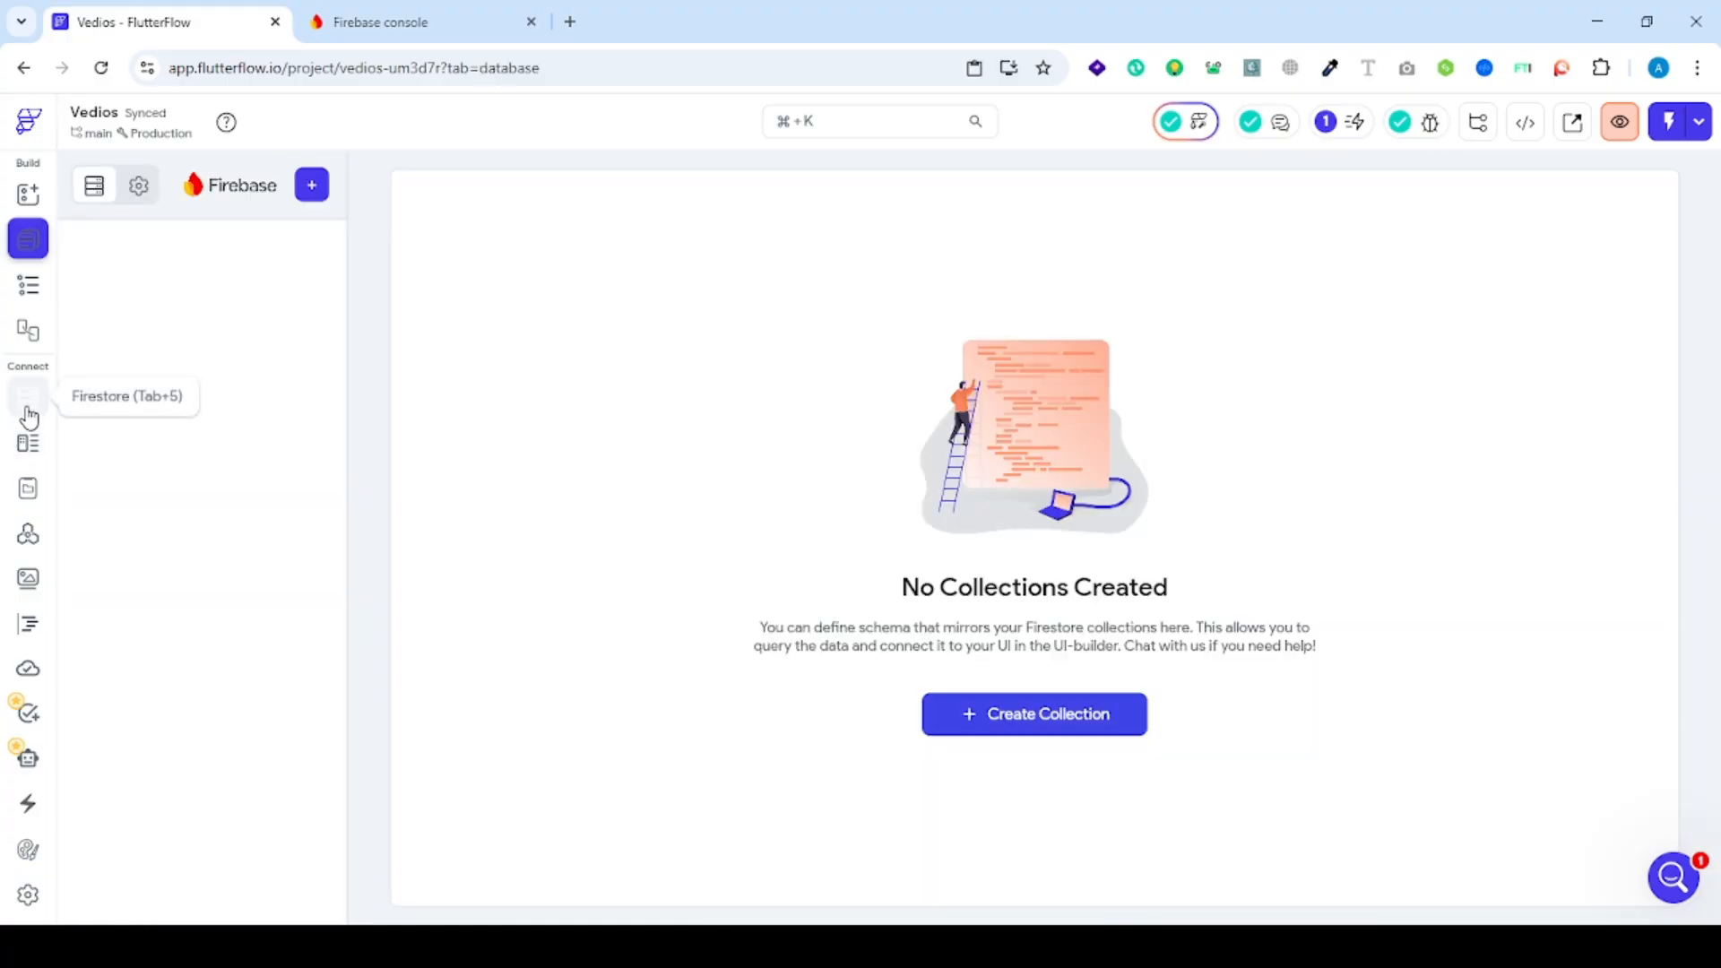
pyautogui.click(305, 190)
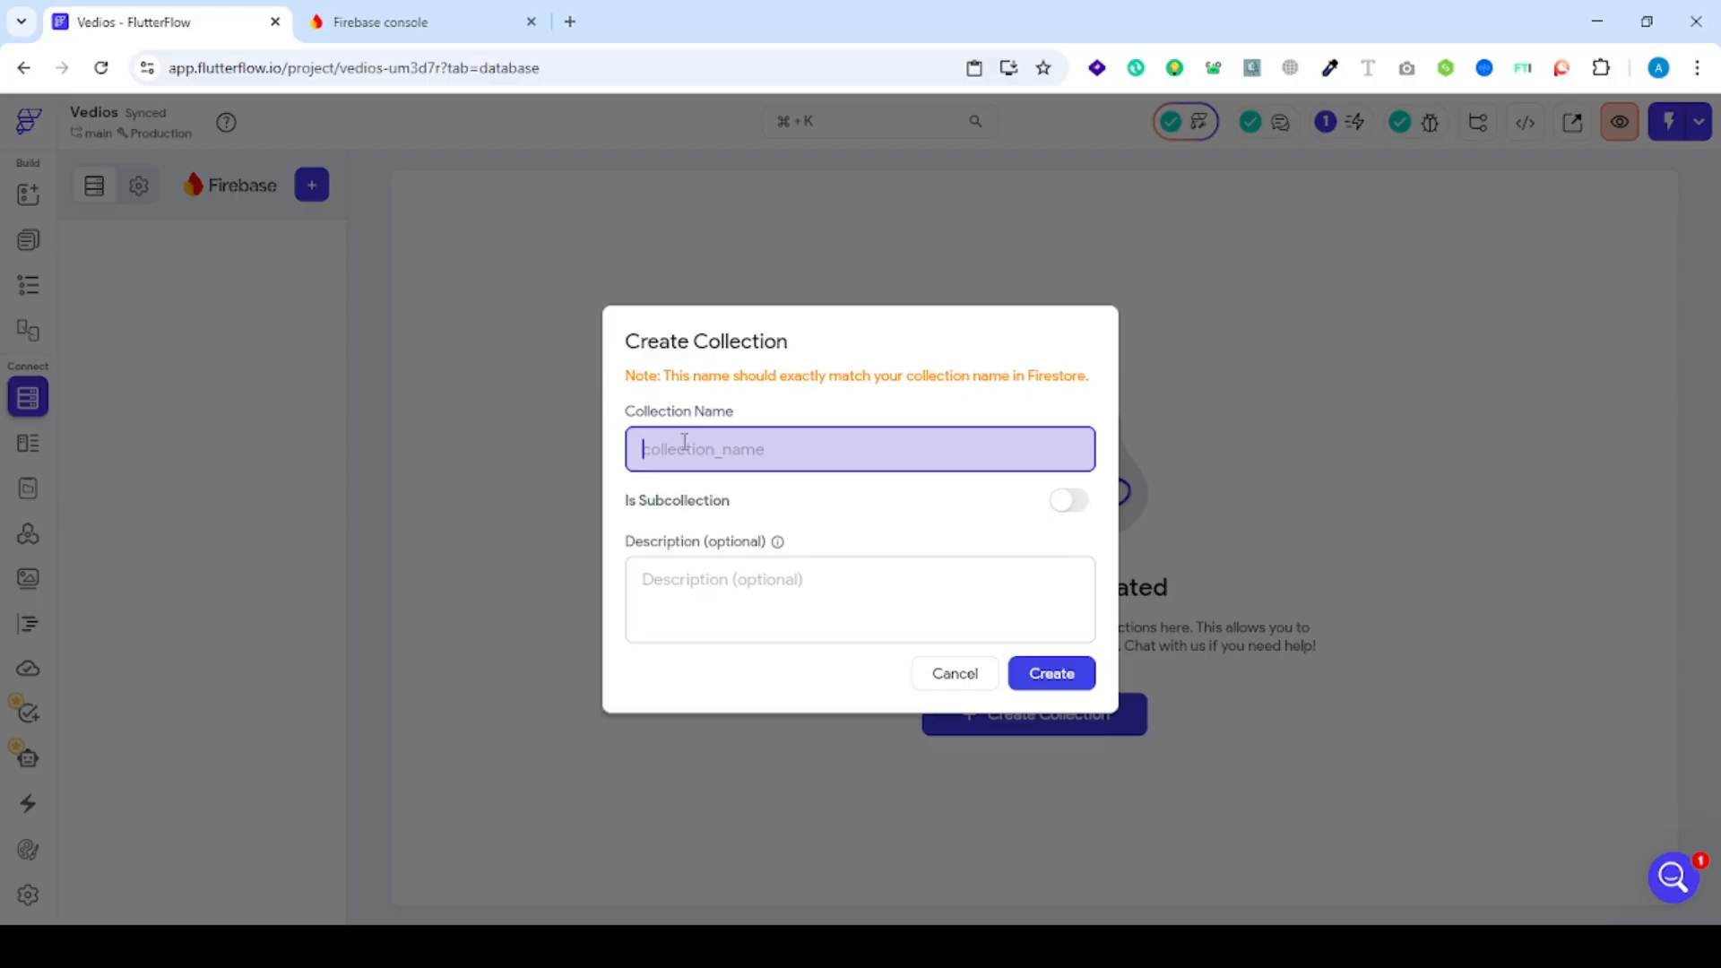
pyautogui.write('users')
pyautogui.click(1050, 675)
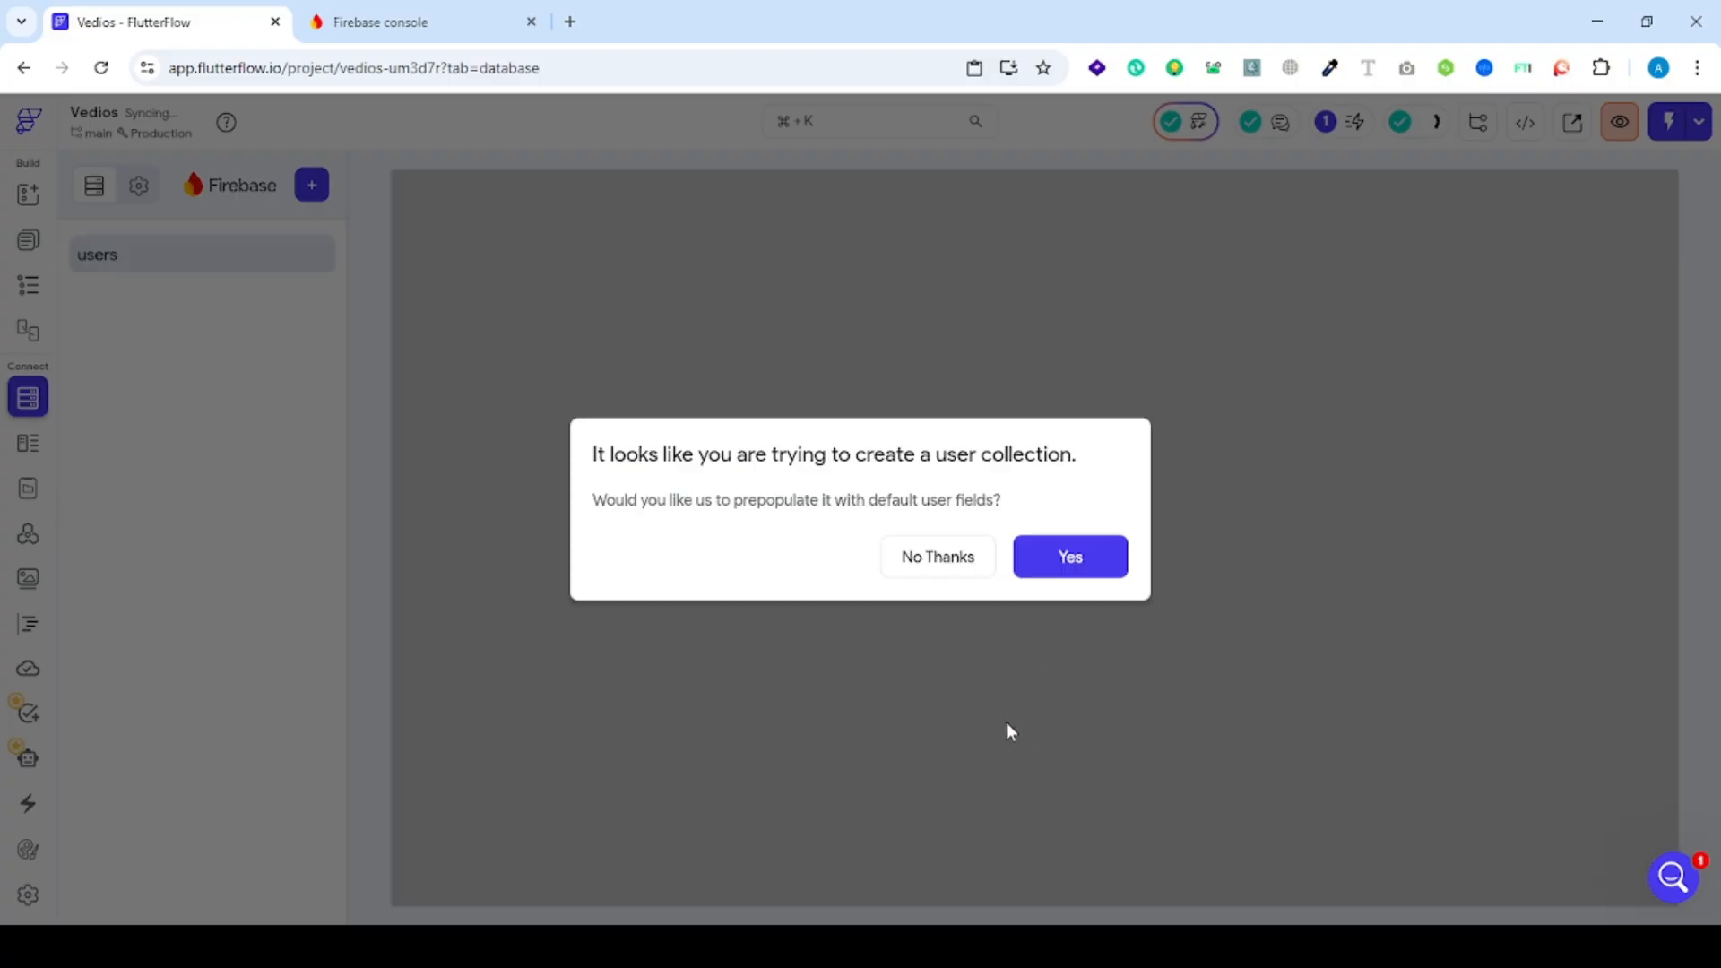
pyautogui.click(1073, 570)
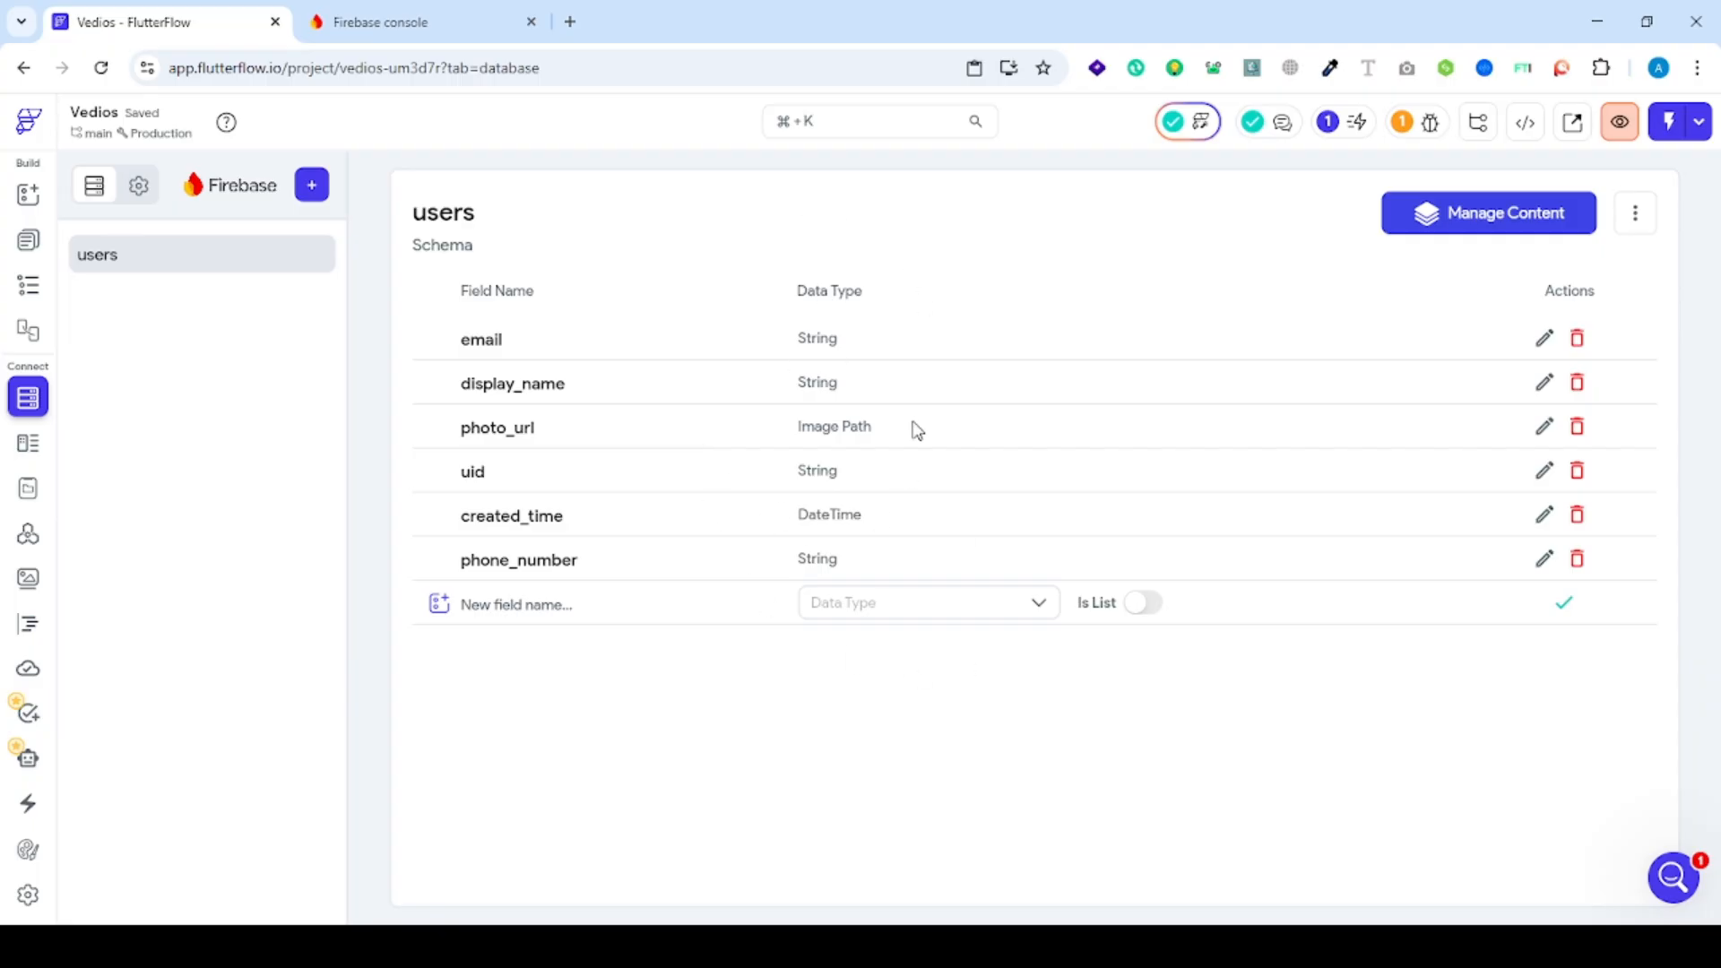
# - In the Create Account button's Auth action on the CreateAccount1 page, choose users as the collection for the created user document
pyautogui.click(28, 240)
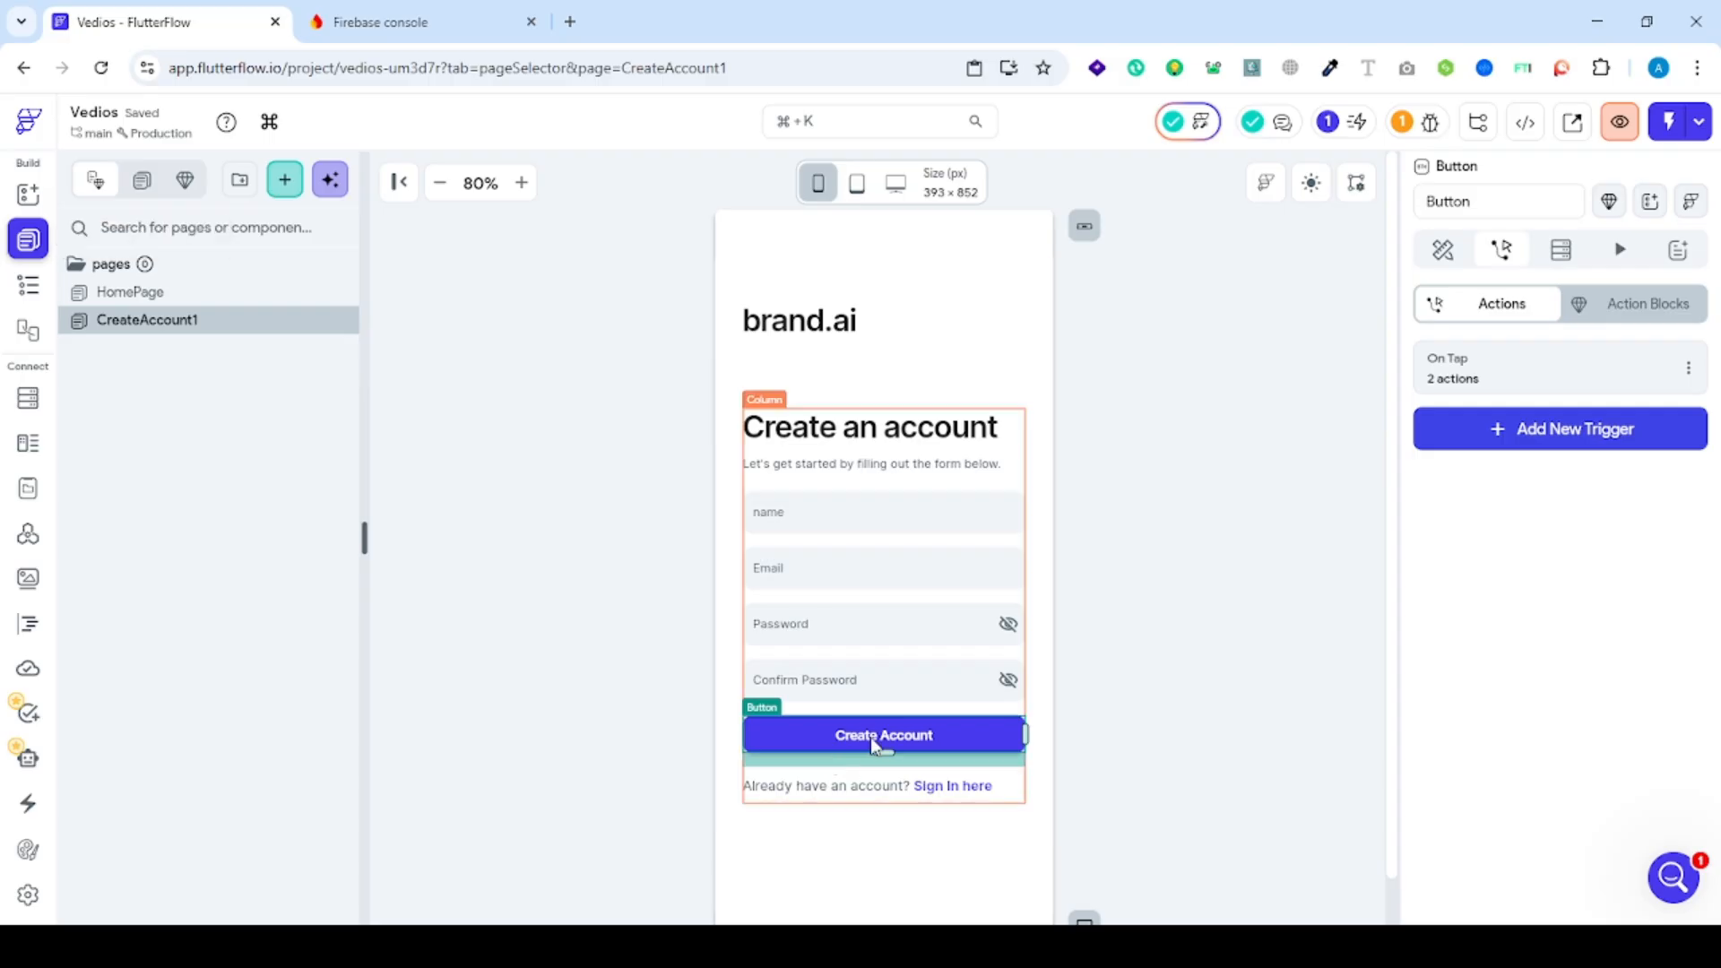
pyautogui.click(1604, 367)
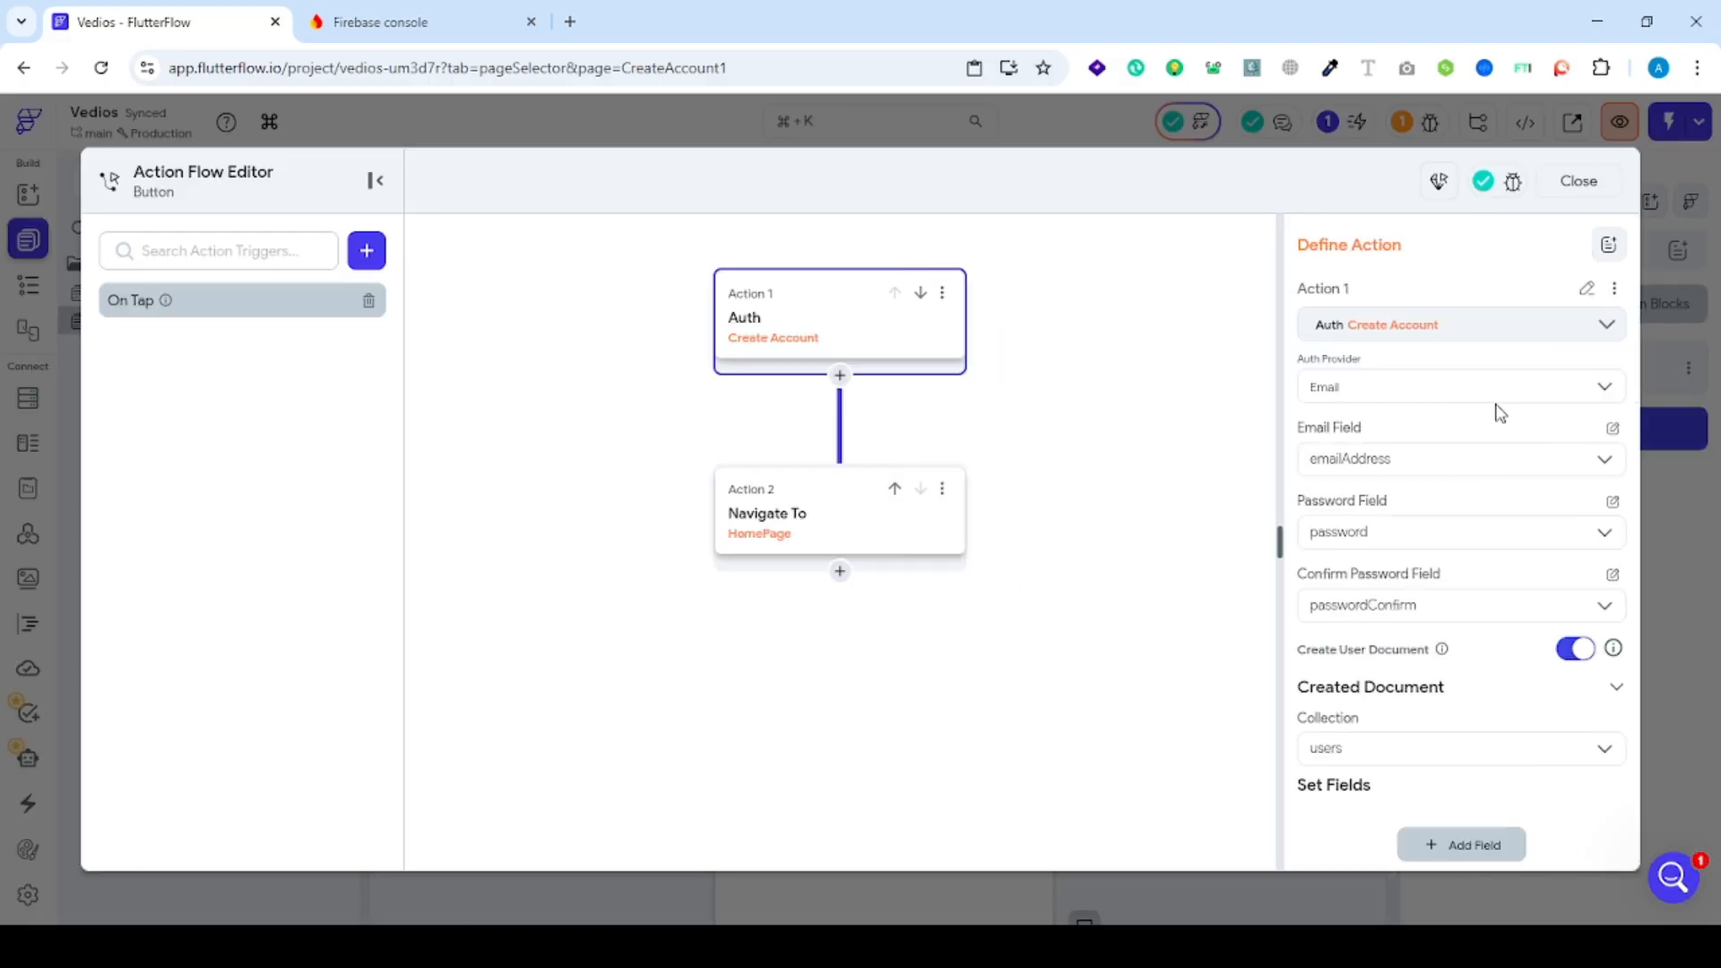
pyautogui.scroll(-1, 1477, 353)
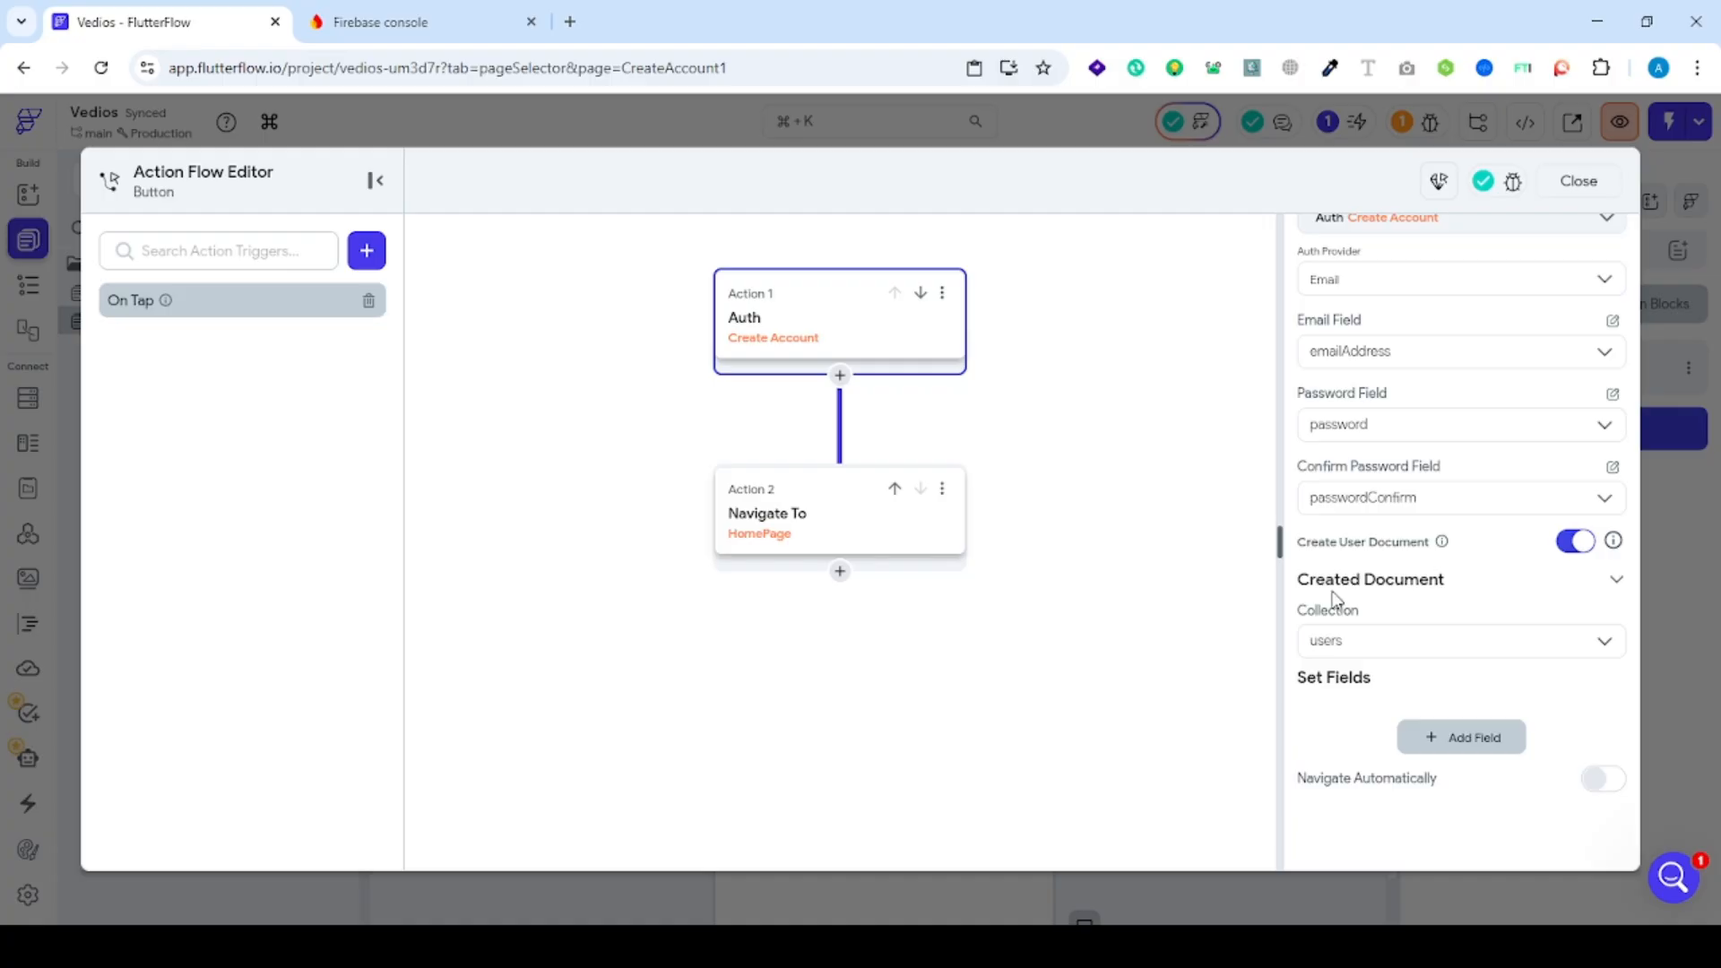
pyautogui.click(1350, 642)
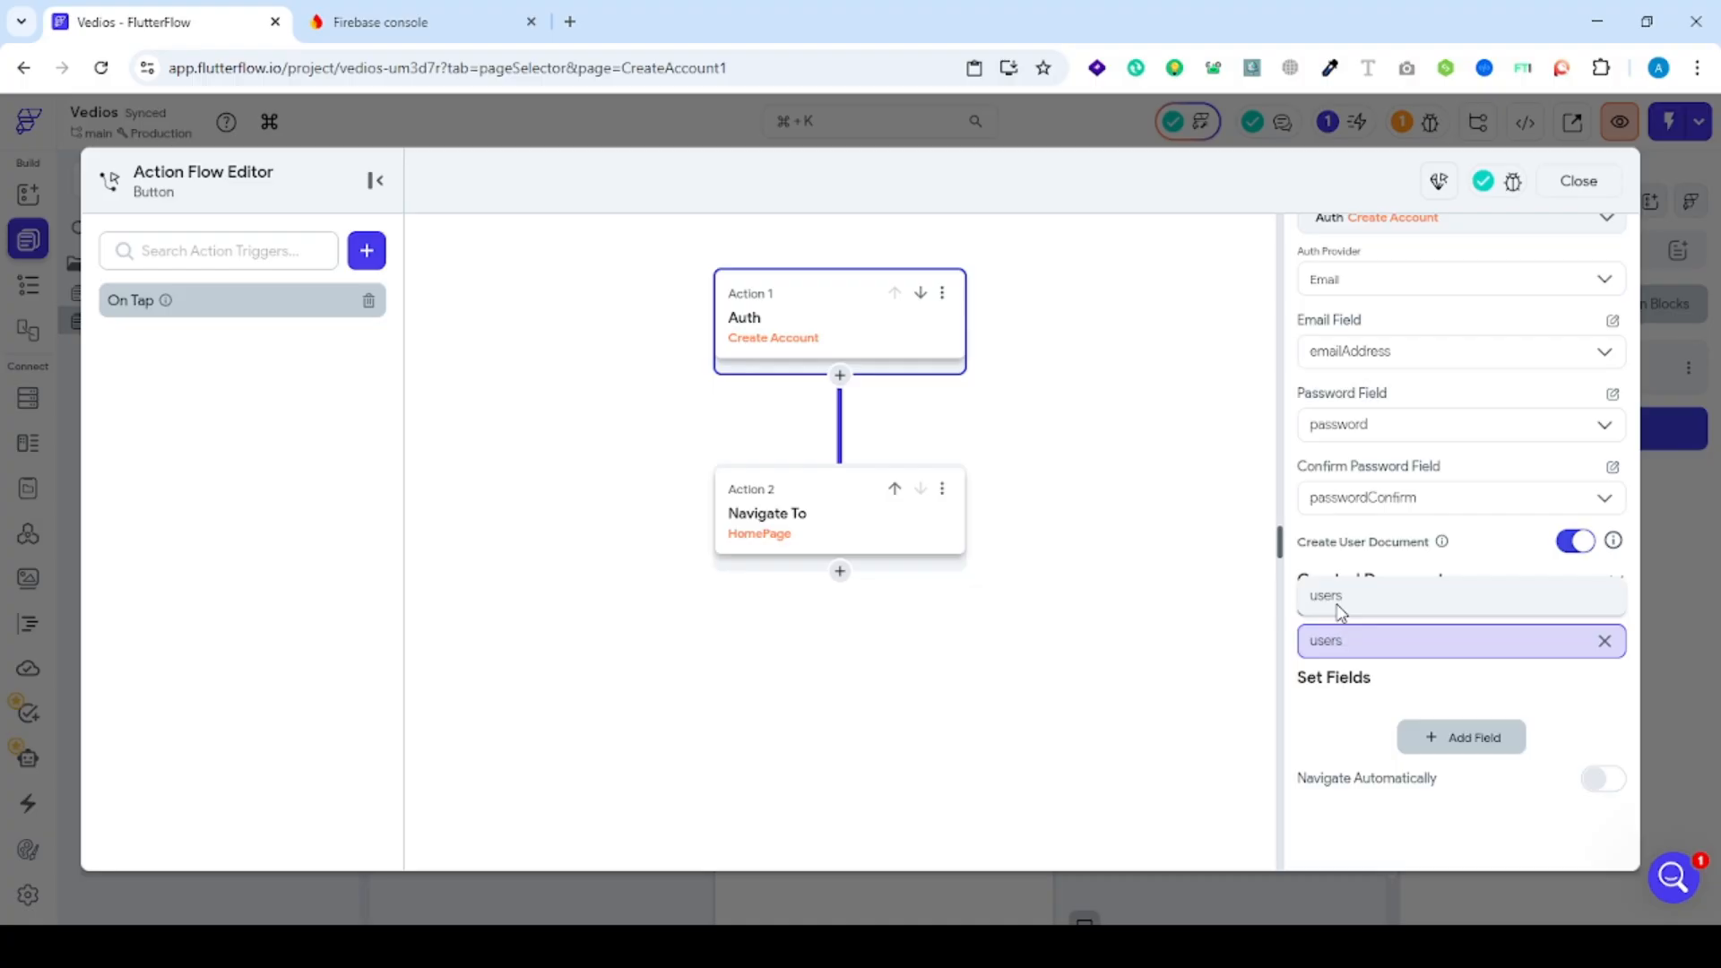
pyautogui.click(1340, 609)
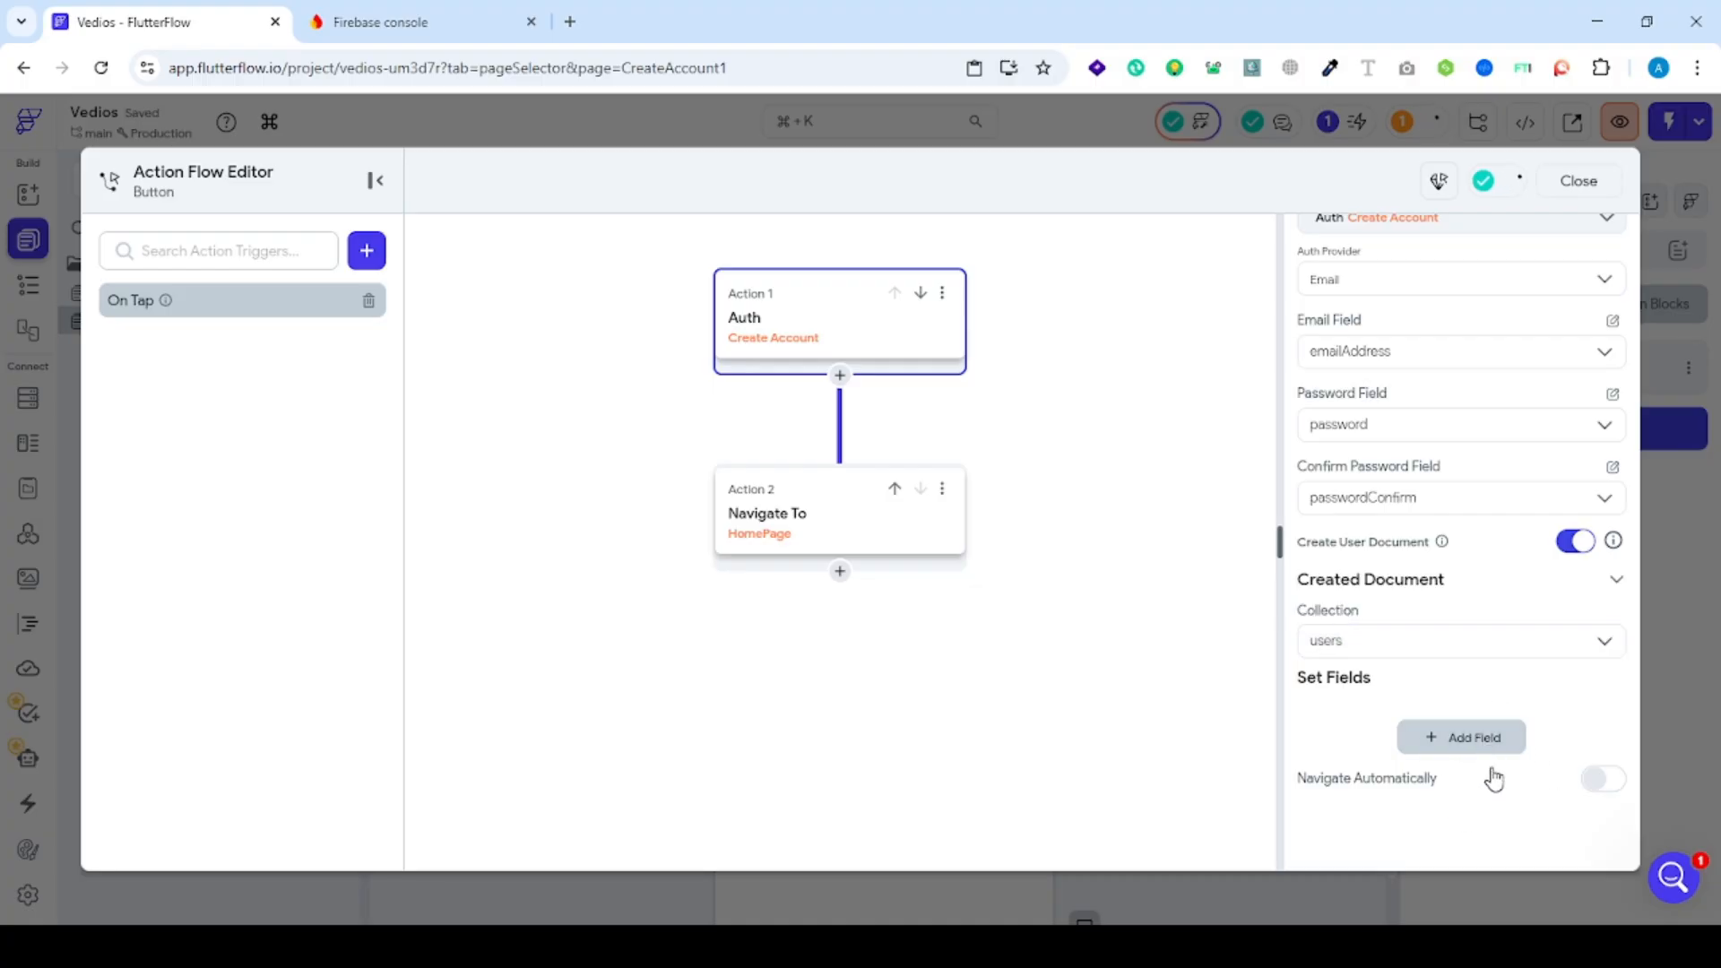